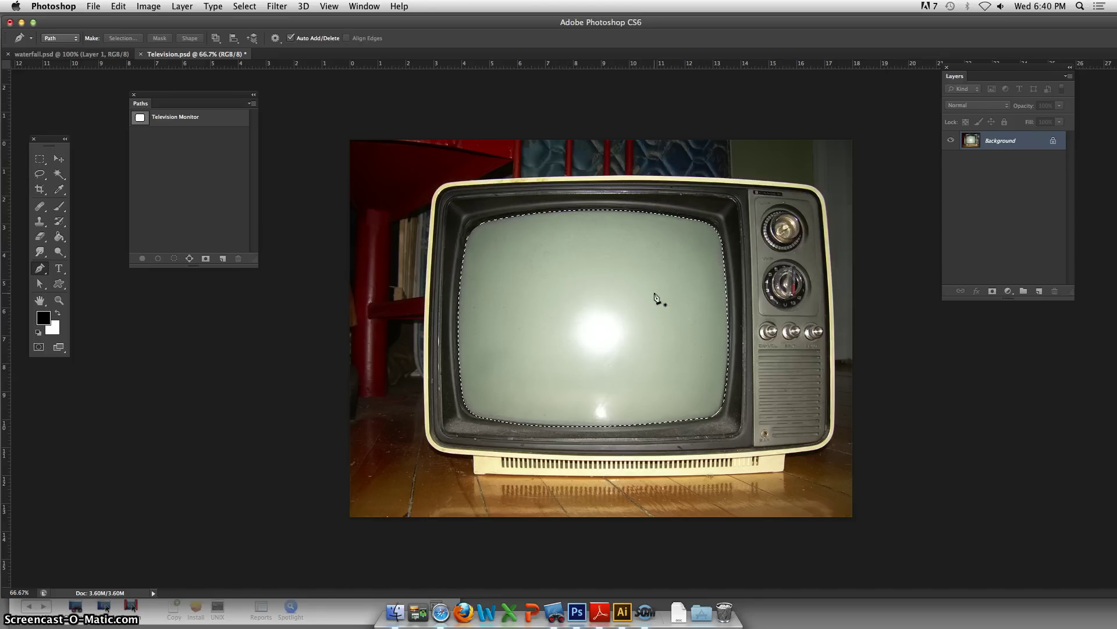
Load the Television Monitor path as a selection and move the Tools panel beside the image
{"action": "left_click", "coordinate": [1012, 152]}
{"action": "left_click_drag", "start_coordinate": [964, 140], "coordinate": [63, 334]}
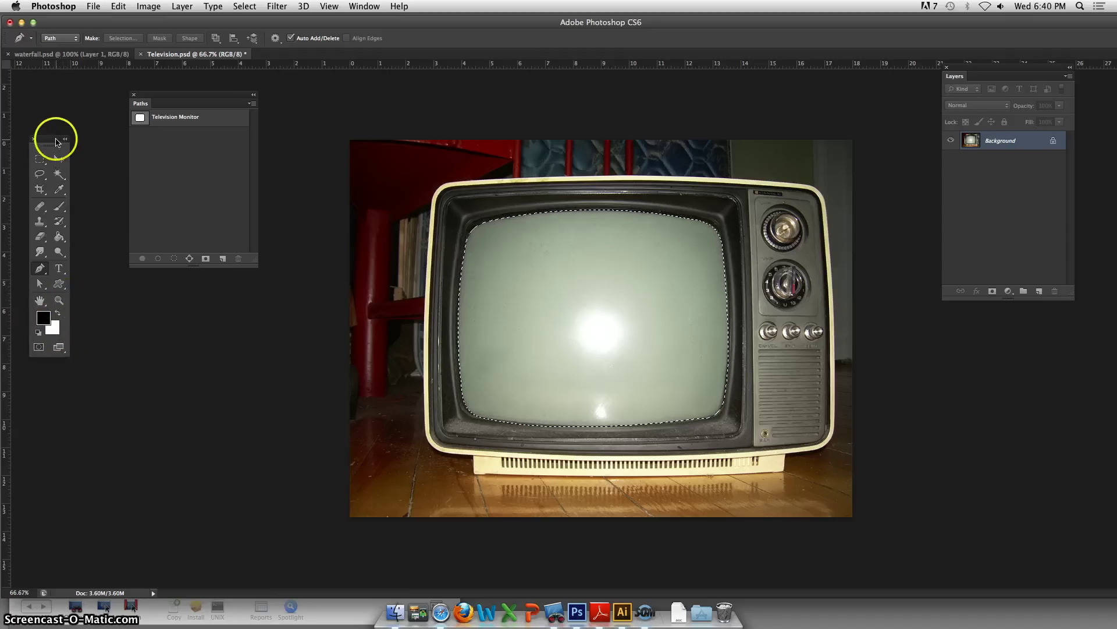
{"action": "left_click_drag", "start_coordinate": [58, 150], "coordinate": [102, 129]}
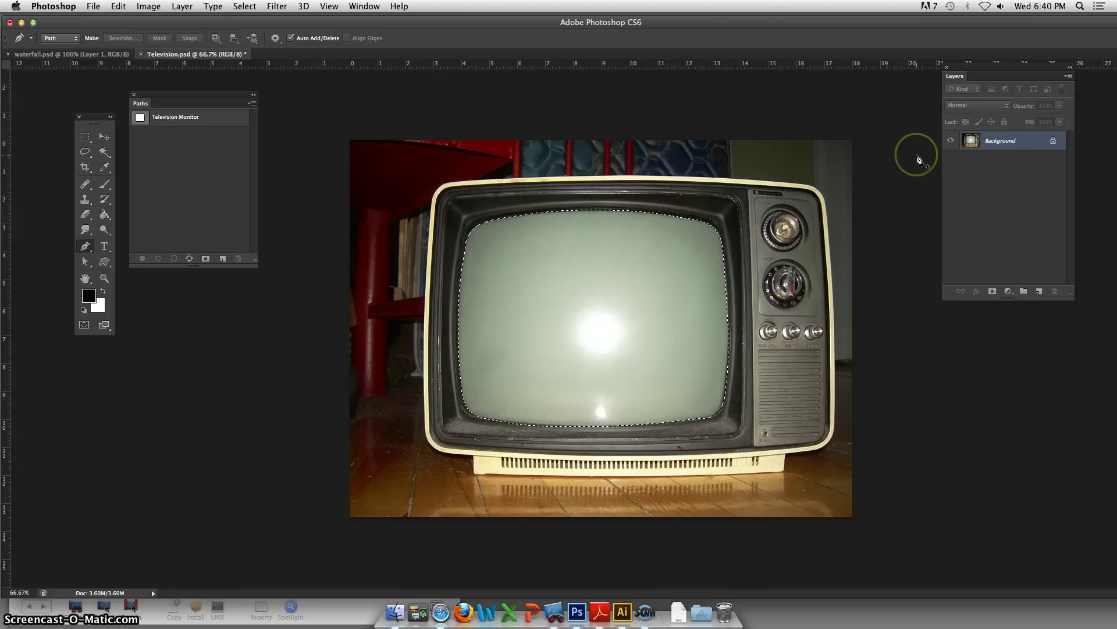
Convert the locked Background into a layer named Television and confirm the name
{"action": "double_click", "coordinate": [1028, 142]}
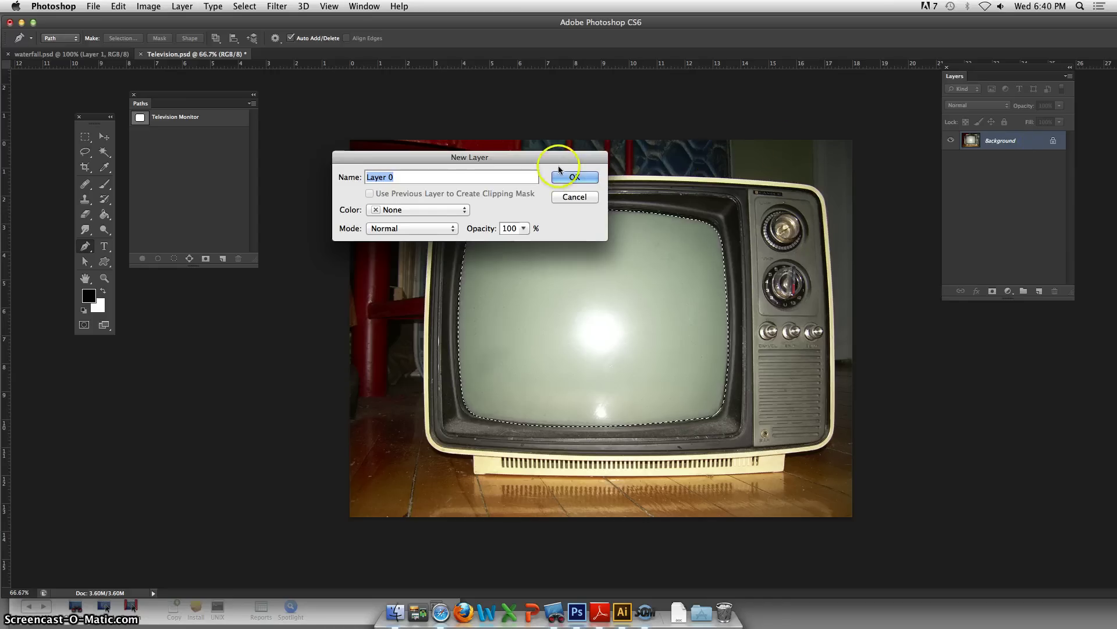
{"action": "left_click_drag", "start_coordinate": [554, 153], "coordinate": [551, 89]}
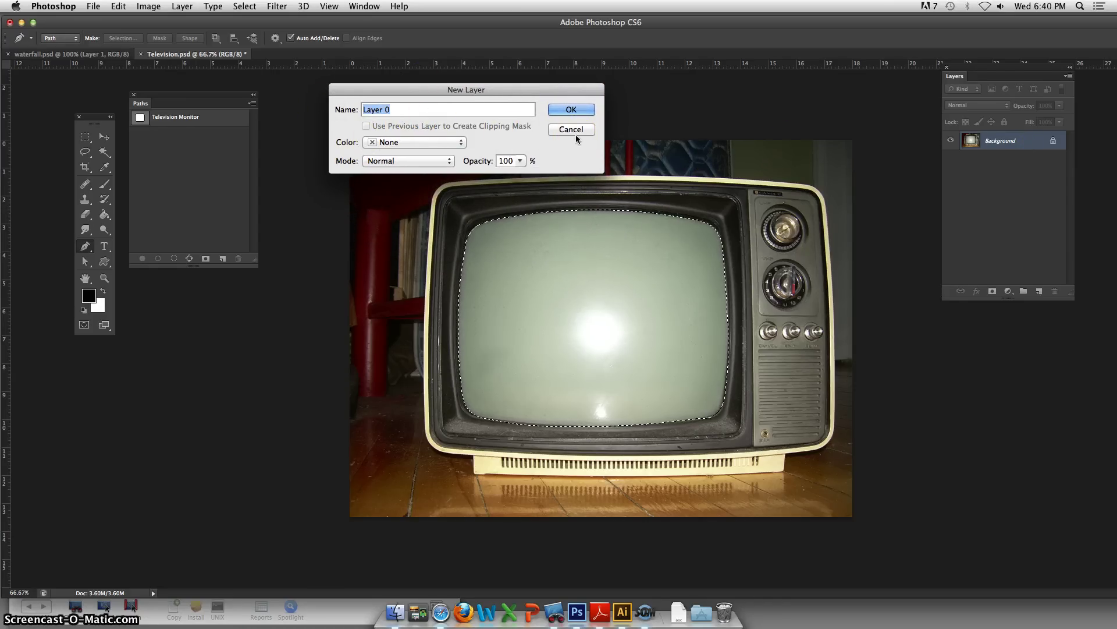
{"action": "type", "text": "Telev"}
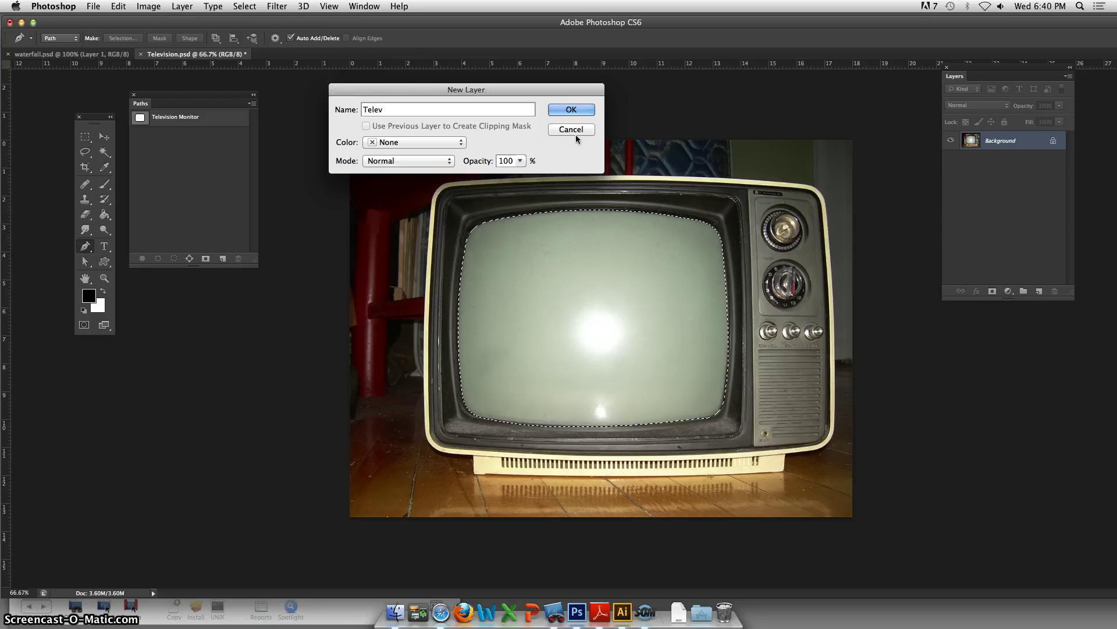
{"action": "type", "text": "ision"}
{"action": "left_click", "coordinate": [561, 111]}
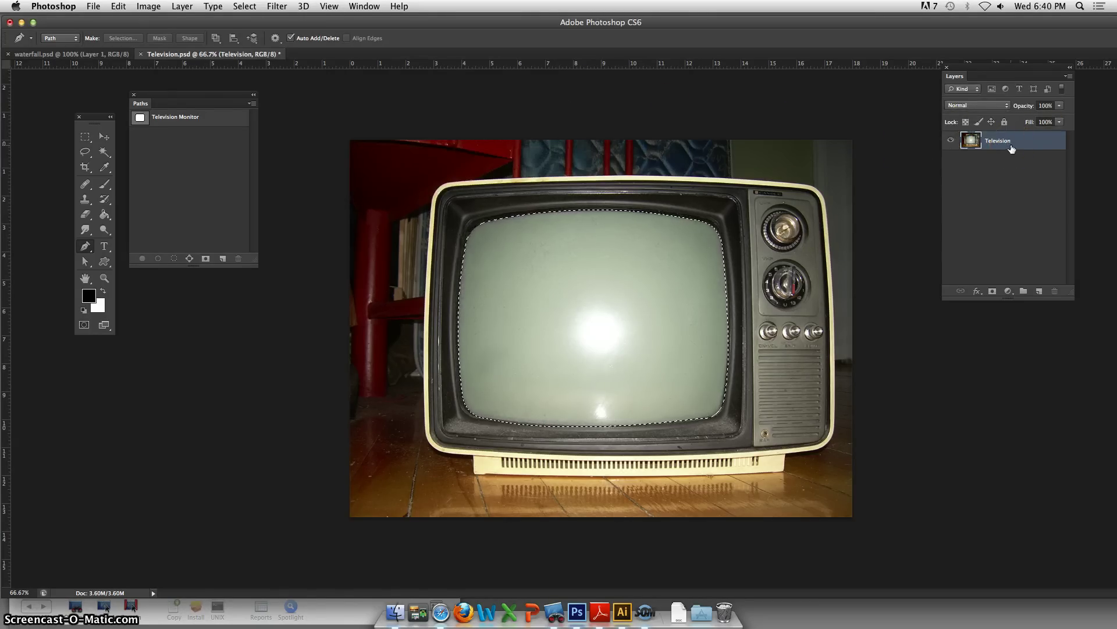
{"action": "left_click", "coordinate": [1012, 149]}
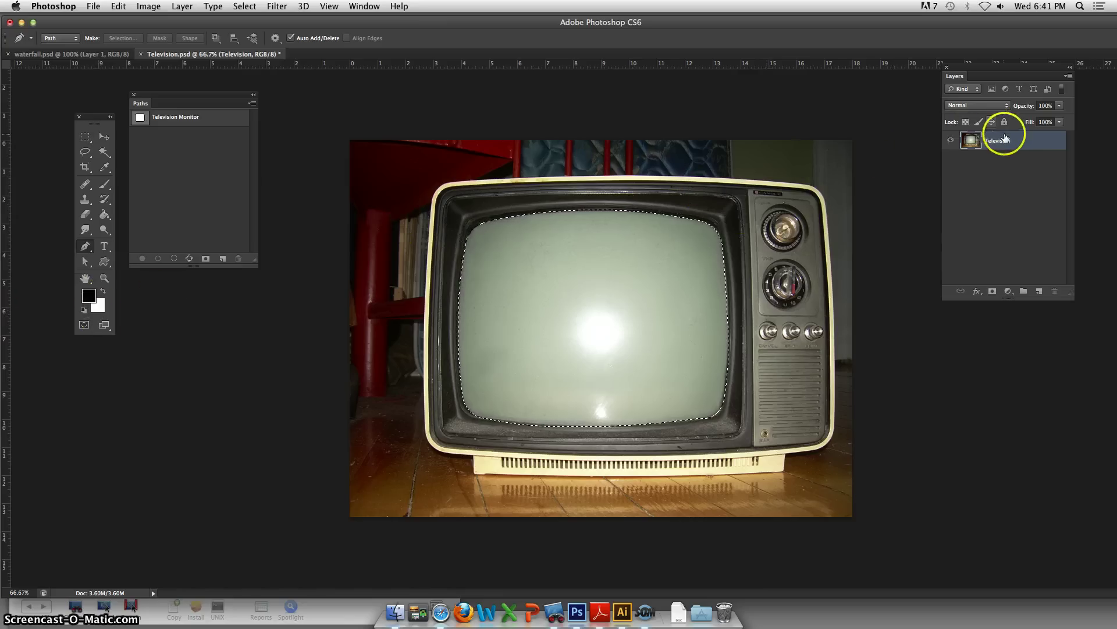
{"action": "double_click", "coordinate": [1008, 143]}
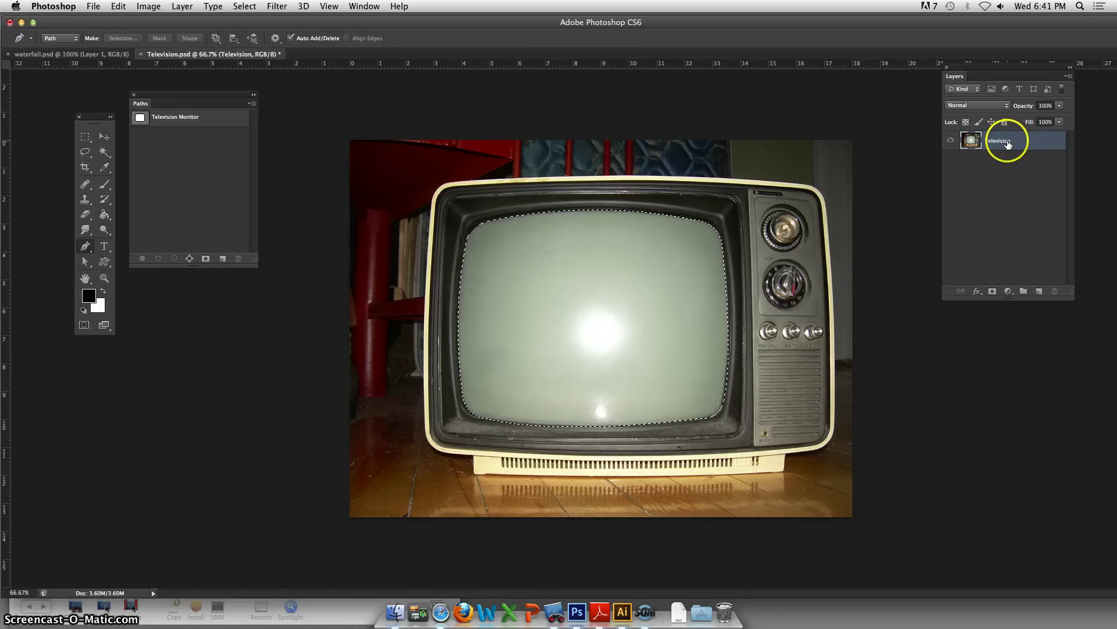
{"action": "key", "text": "Return"}
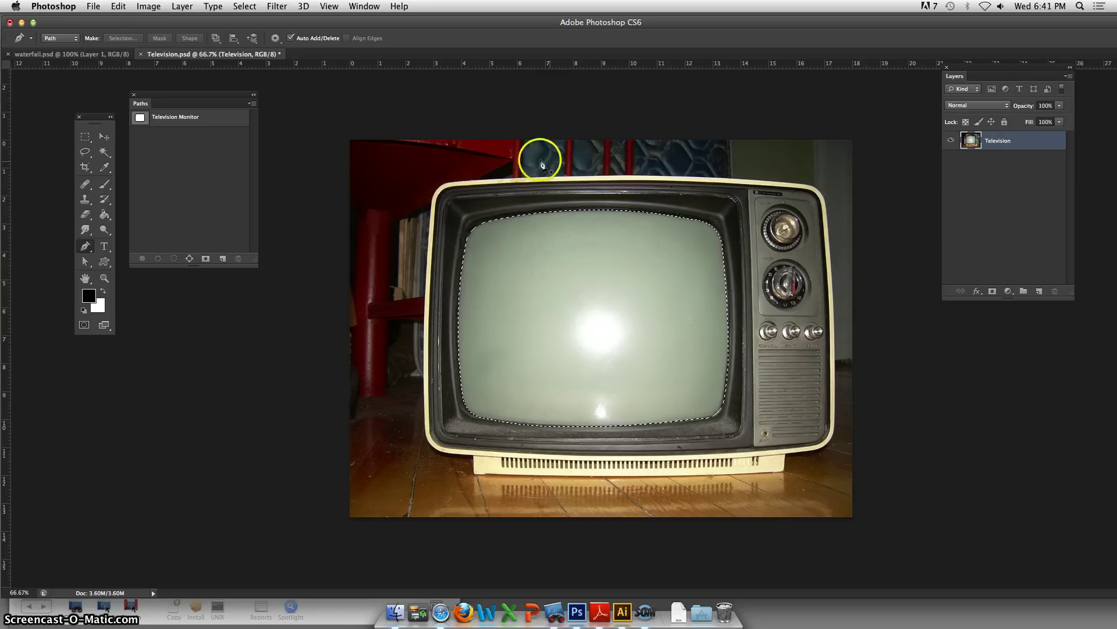
Open Refine Edge for the screen selection, move the dialog aside, and preview On White
{"action": "left_click", "coordinate": [245, 6]}
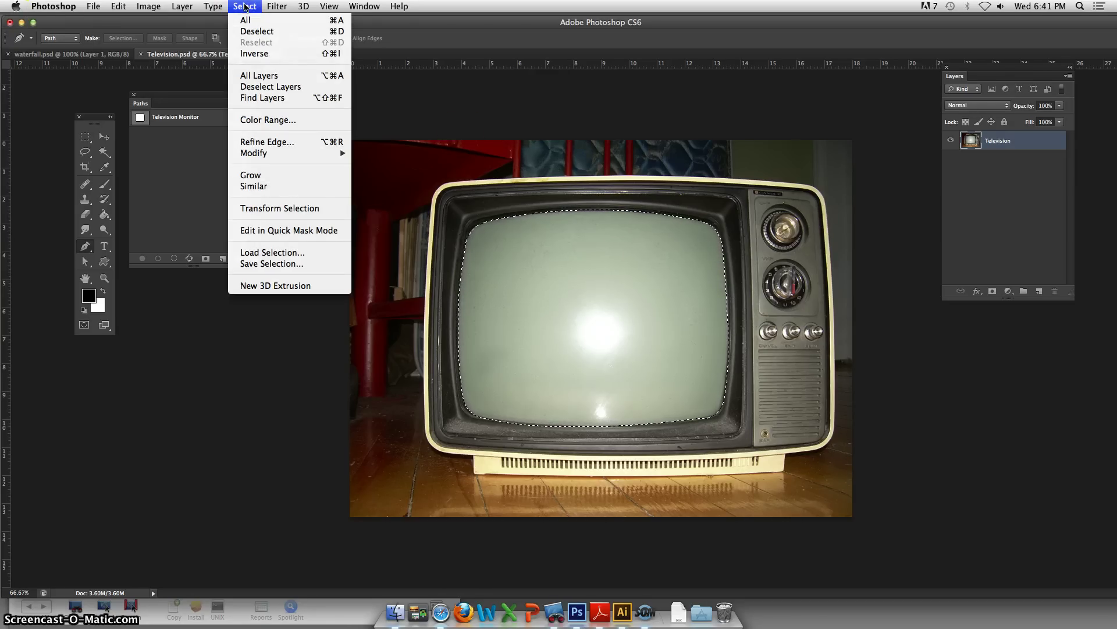
{"action": "left_click", "coordinate": [264, 143]}
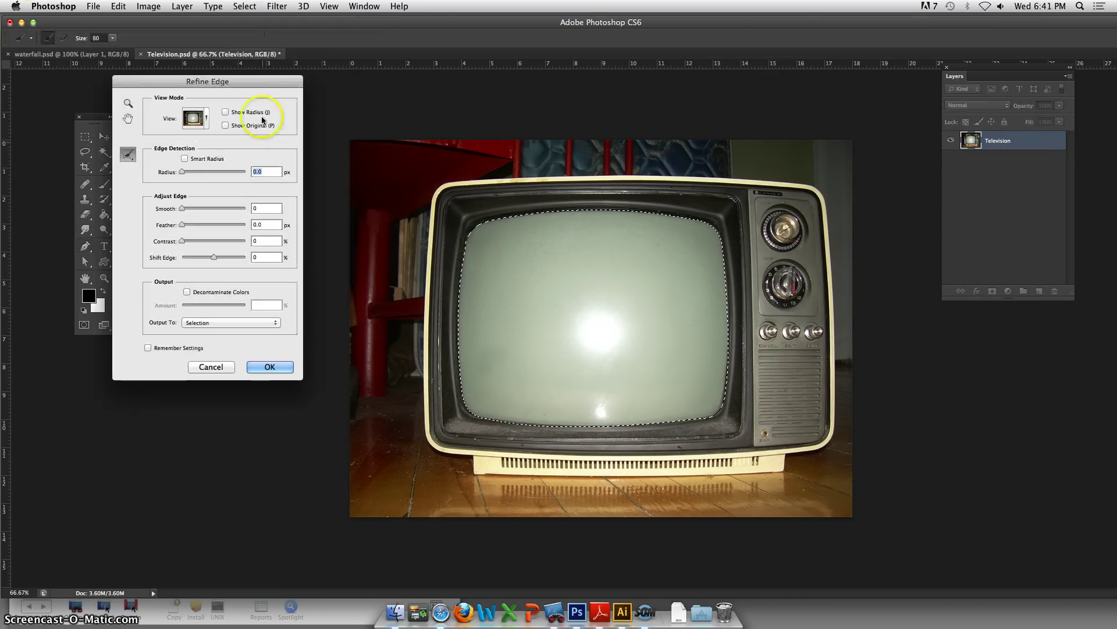
{"action": "left_click_drag", "start_coordinate": [259, 83], "coordinate": [337, 86]}
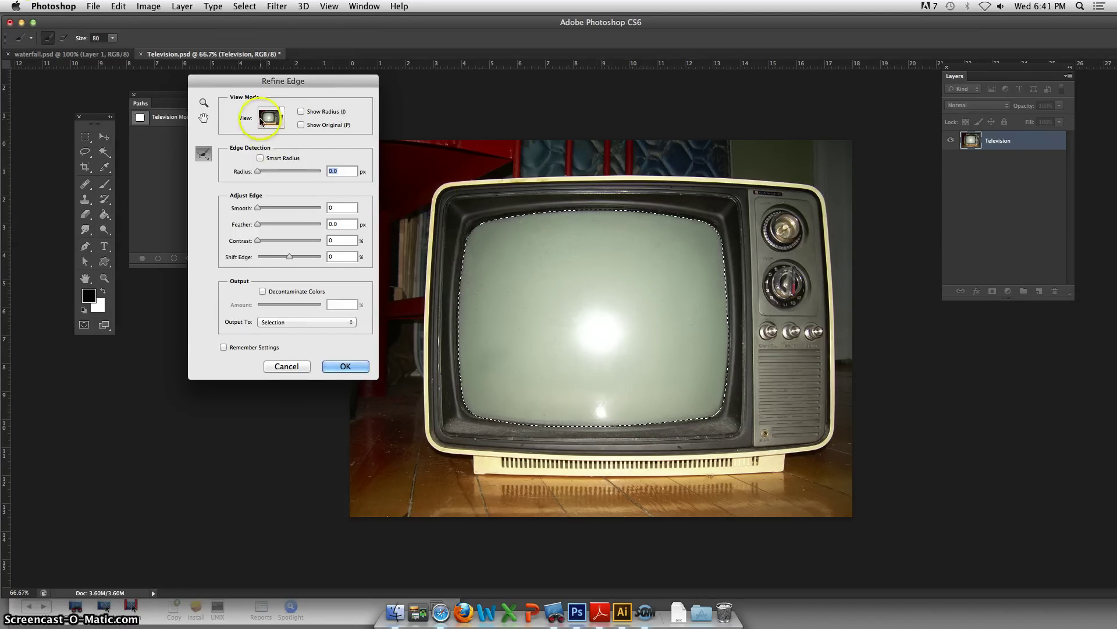
{"action": "left_click", "coordinate": [281, 119]}
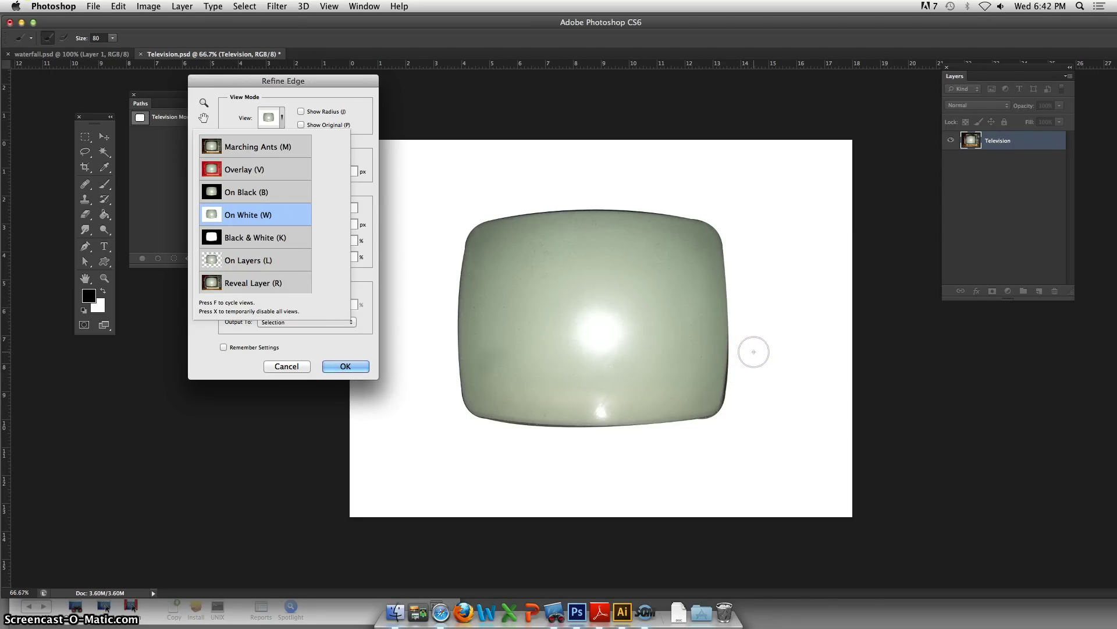
{"action": "left_click", "coordinate": [352, 114]}
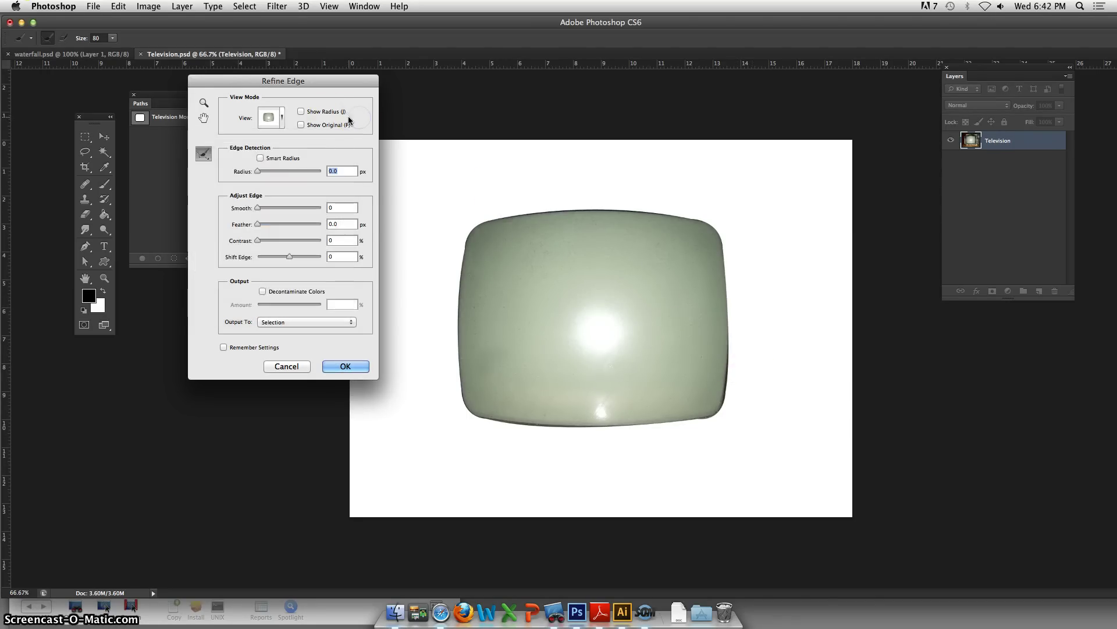
{"action": "left_click", "coordinate": [260, 111]}
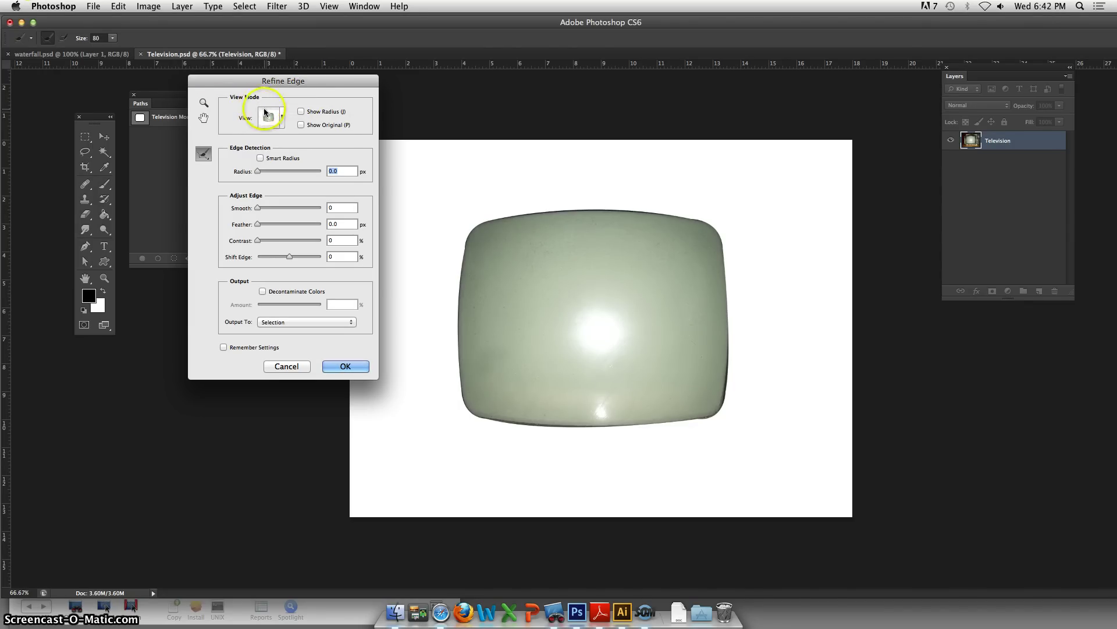
{"action": "left_click", "coordinate": [260, 112]}
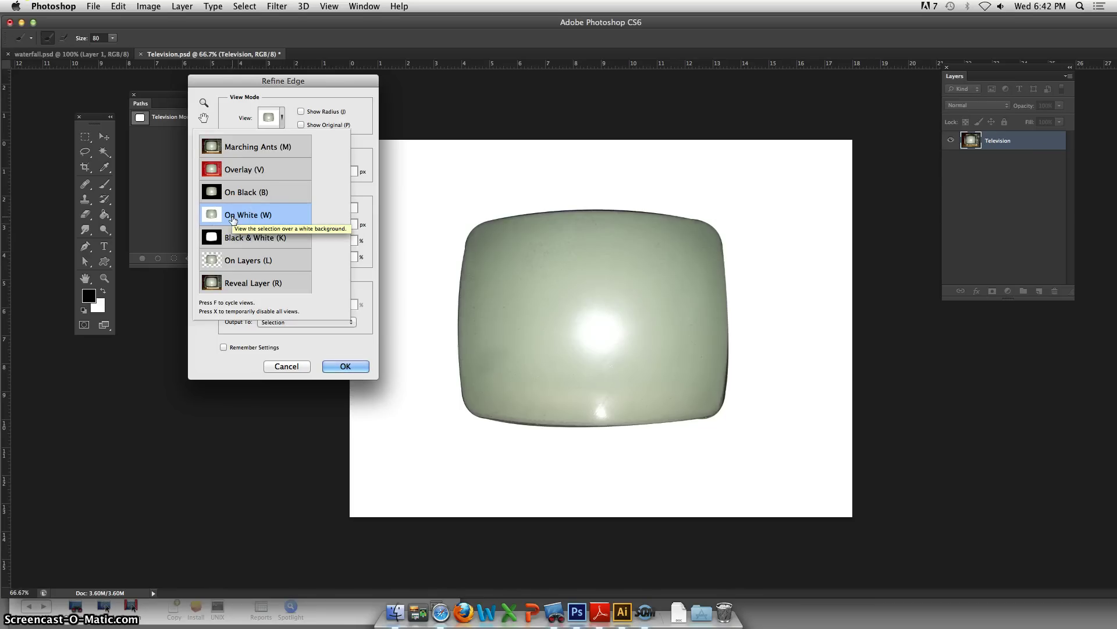
{"action": "left_click", "coordinate": [251, 147]}
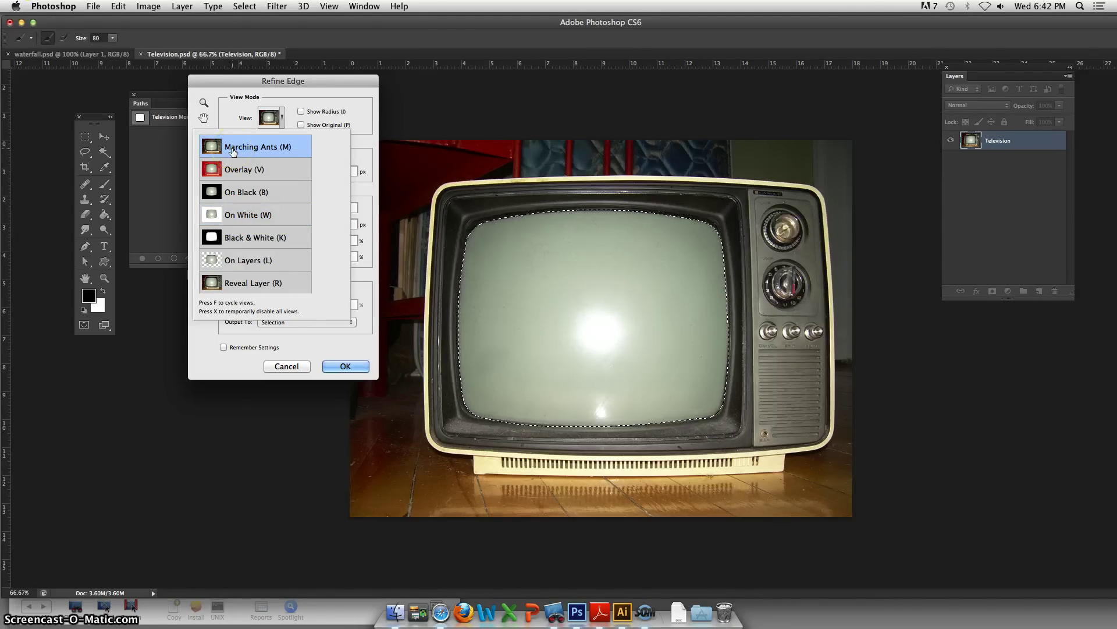
{"action": "left_click", "coordinate": [243, 169]}
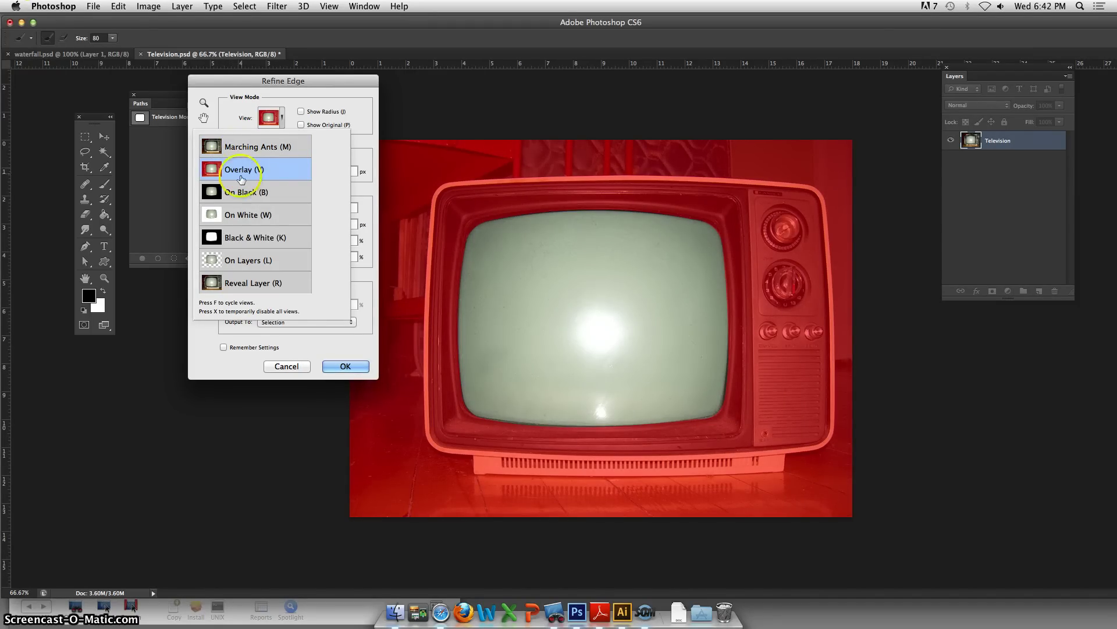
{"action": "left_click", "coordinate": [247, 169]}
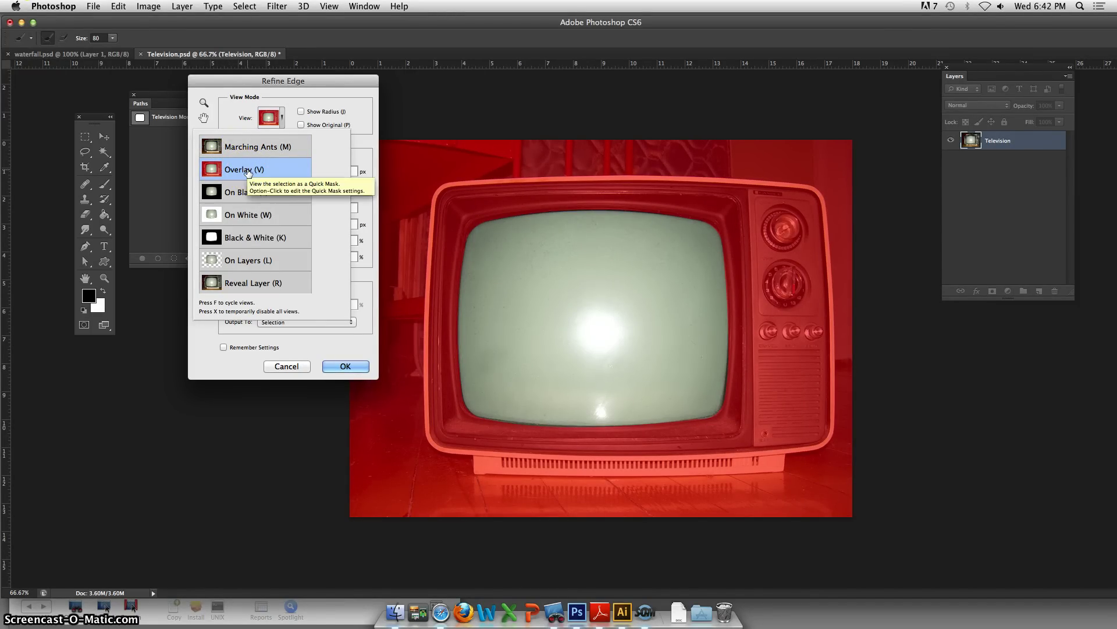
{"action": "mouse_move", "coordinate": [433, 176]}
{"action": "left_mouse_down"}
{"action": "mouse_move", "coordinate": [455, 208]}
{"action": "mouse_move", "coordinate": [436, 208]}
{"action": "mouse_move", "coordinate": [573, 231]}
{"action": "mouse_move", "coordinate": [560, 231]}
{"action": "mouse_move", "coordinate": [722, 222]}
{"action": "mouse_move", "coordinate": [750, 313]}
{"action": "mouse_move", "coordinate": [740, 383]}
{"action": "mouse_move", "coordinate": [659, 423]}
{"action": "mouse_move", "coordinate": [508, 423]}
{"action": "mouse_move", "coordinate": [443, 225]}
{"action": "mouse_move", "coordinate": [483, 173]}
{"action": "mouse_move", "coordinate": [678, 164]}
{"action": "mouse_move", "coordinate": [446, 170]}
{"action": "left_mouse_up"}
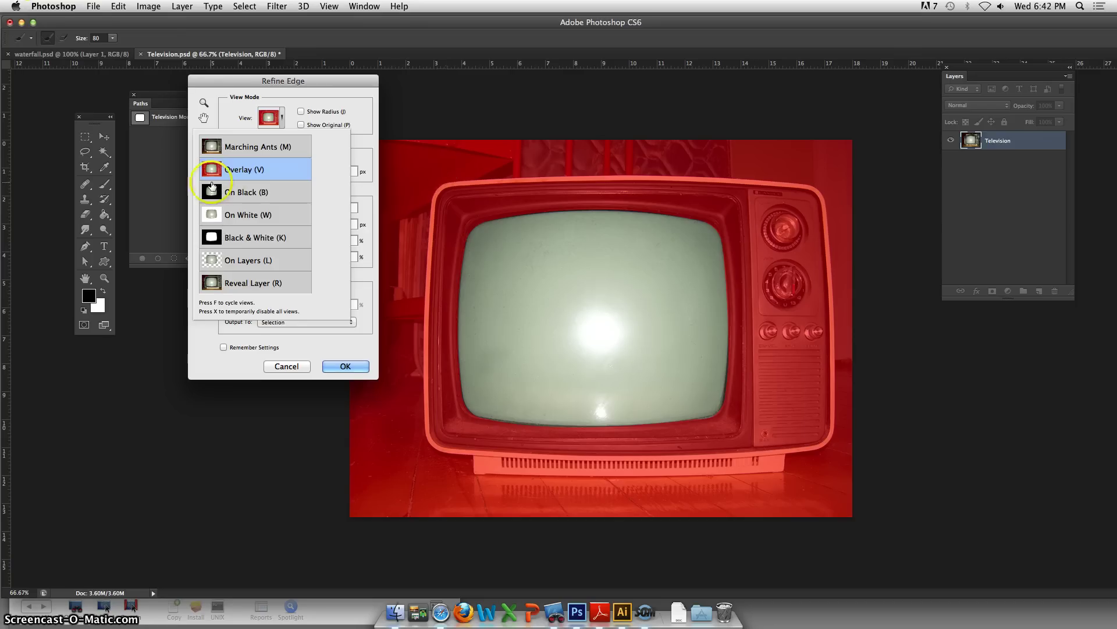
{"action": "left_click", "coordinate": [262, 192]}
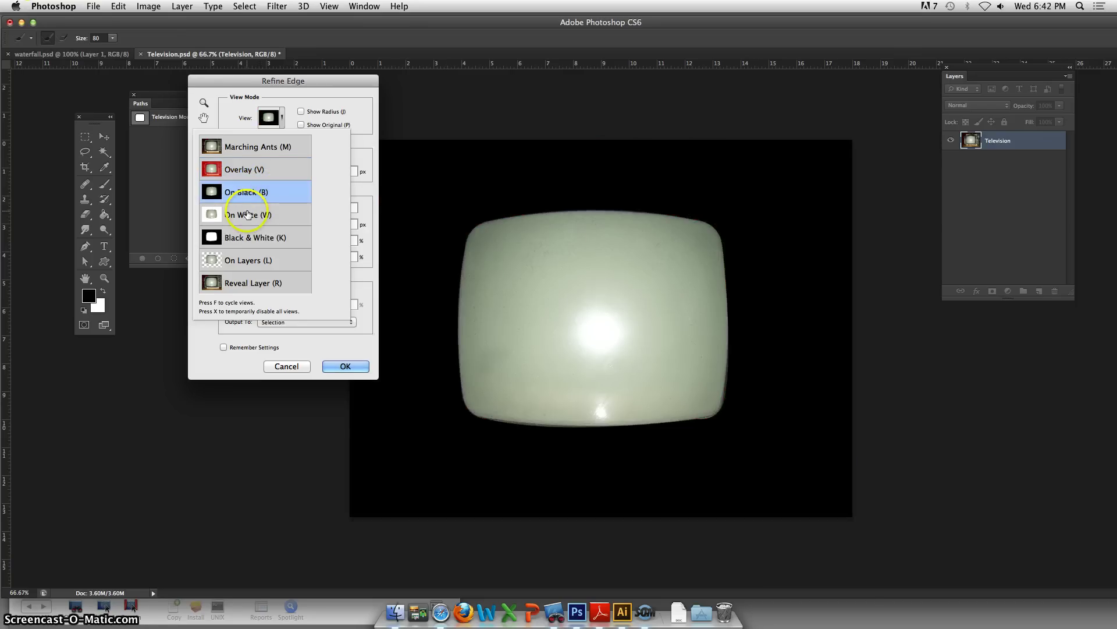
{"action": "left_click", "coordinate": [250, 214]}
{"action": "left_click", "coordinate": [248, 260]}
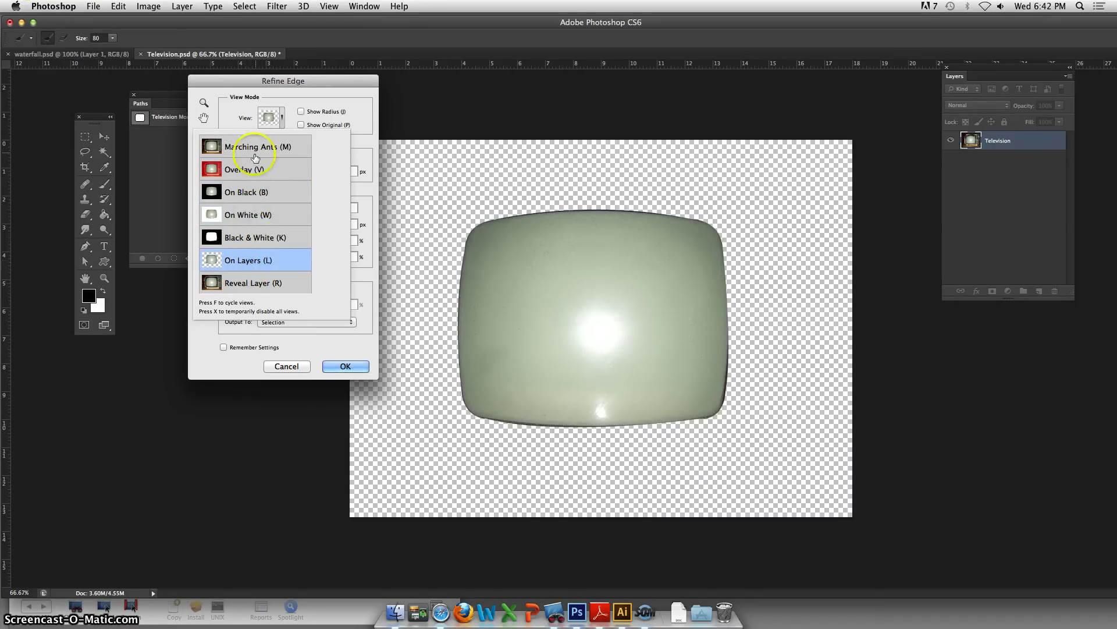
{"action": "left_click", "coordinate": [243, 215]}
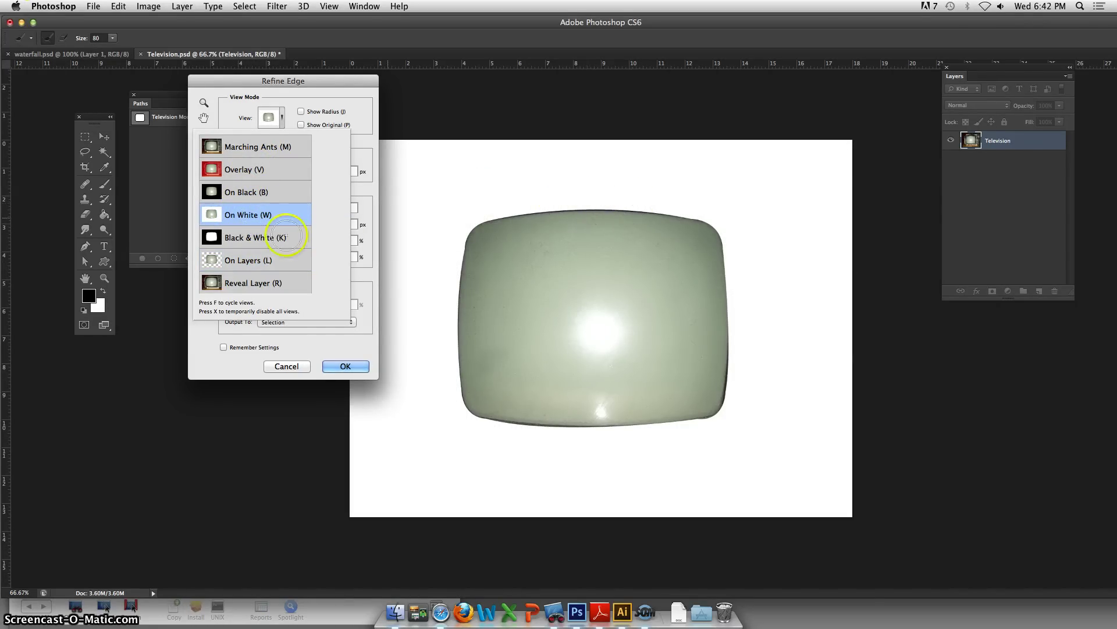
{"action": "left_click", "coordinate": [226, 105]}
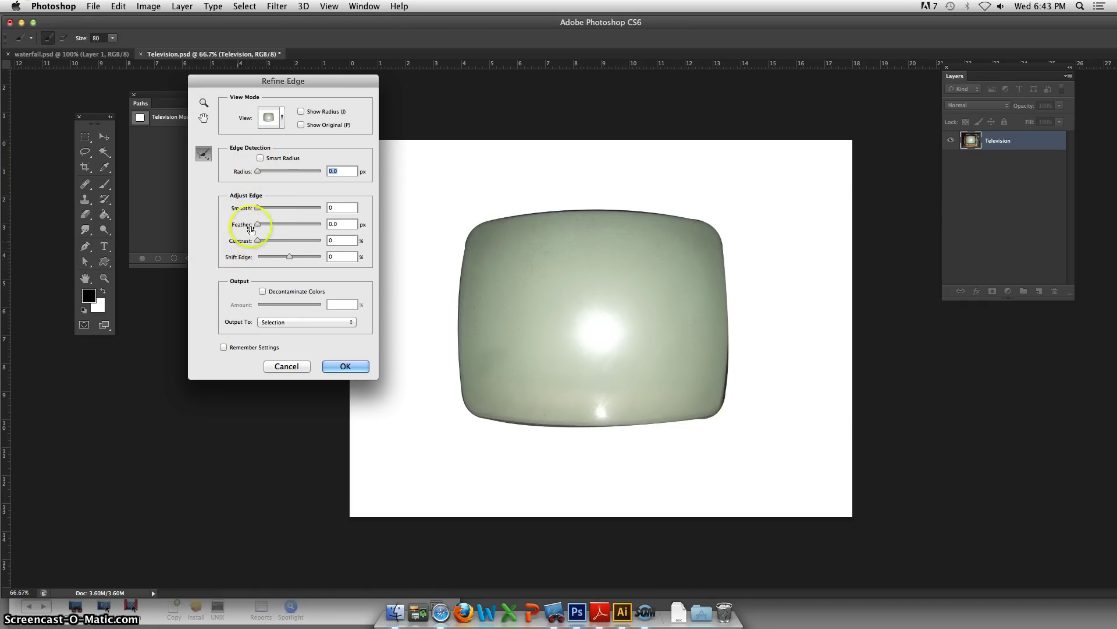
Set Refine Edge Smooth to 2 and Feather to 0.2 px on the screen selection
{"action": "mouse_move", "coordinate": [258, 211]}
{"action": "left_mouse_down"}
{"action": "mouse_move", "coordinate": [278, 204]}
{"action": "mouse_move", "coordinate": [263, 208]}
{"action": "left_mouse_up"}
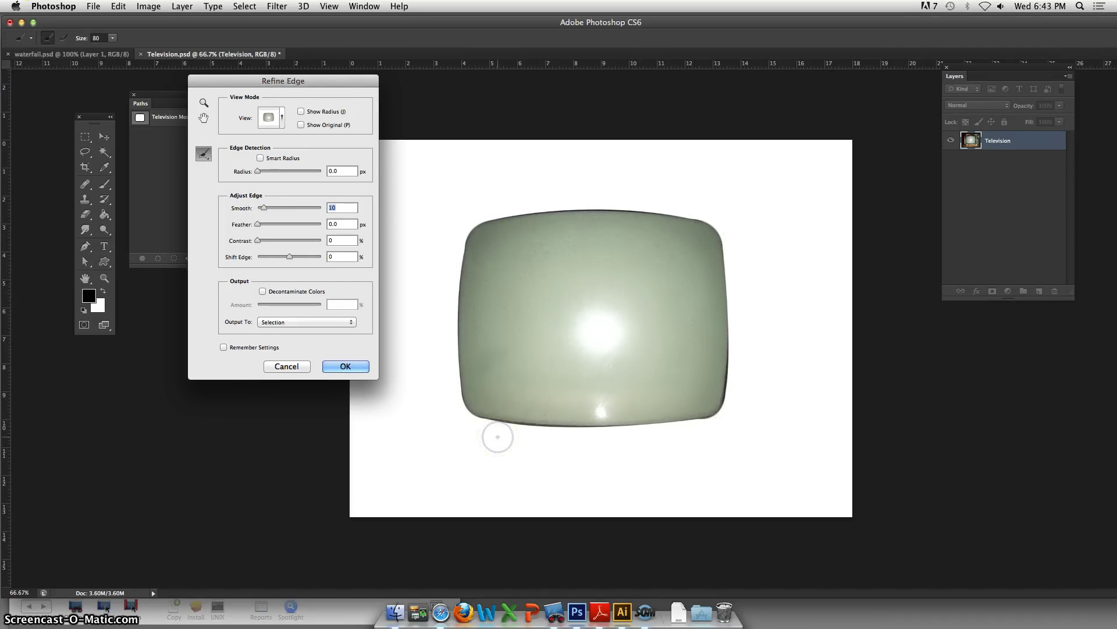
{"action": "left_click_drag", "start_coordinate": [263, 208], "coordinate": [260, 210]}
{"action": "left_click", "coordinate": [460, 242]}
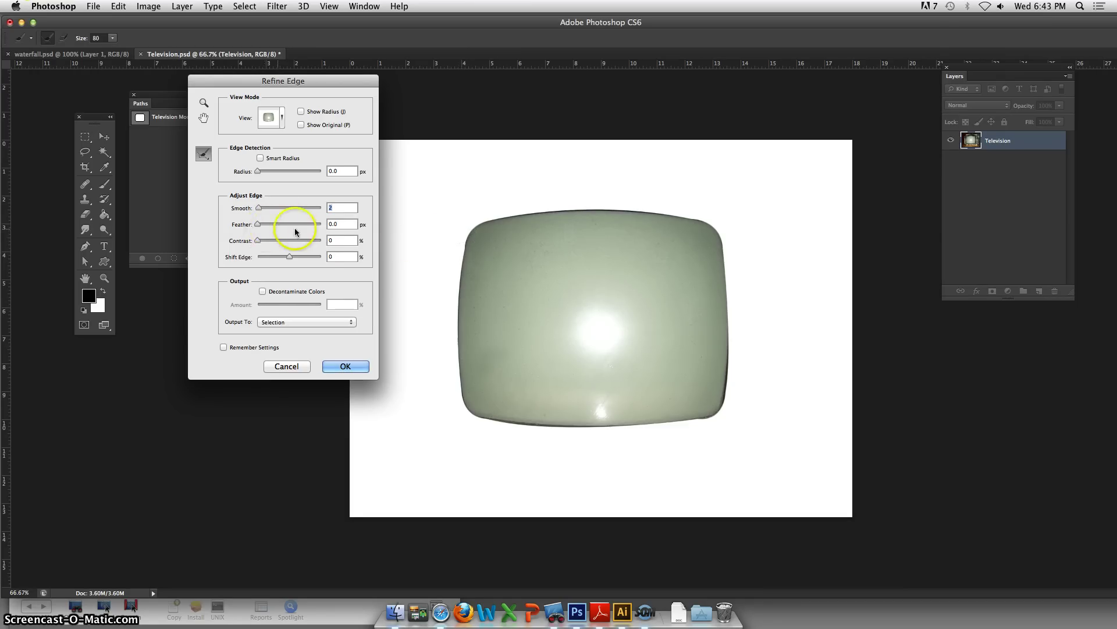
{"action": "left_click", "coordinate": [337, 227]}
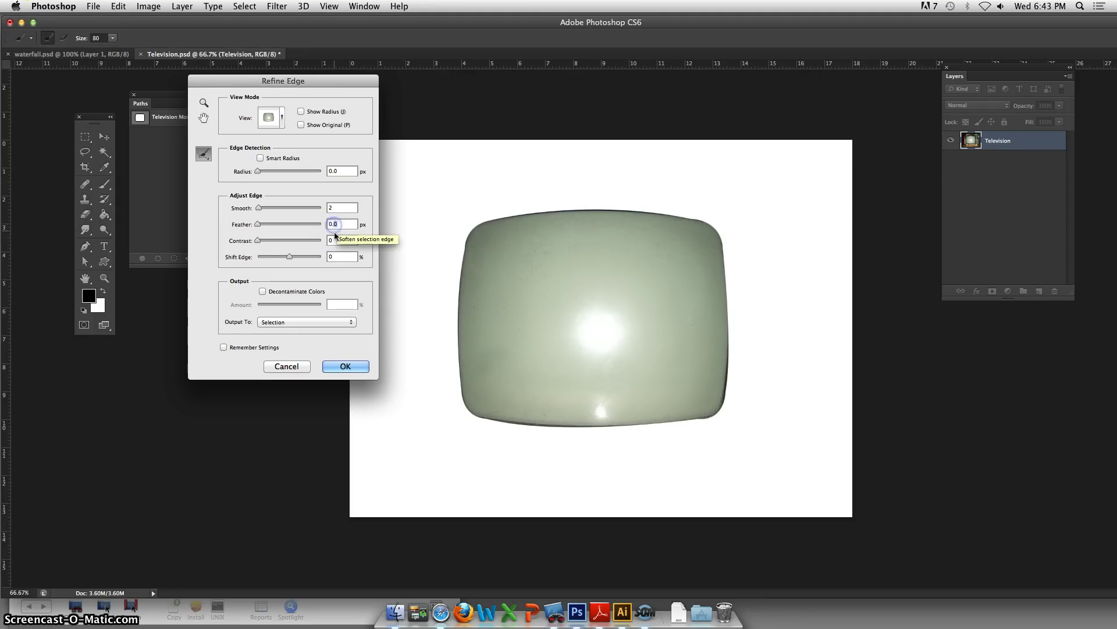
{"action": "double_click", "coordinate": [334, 224]}
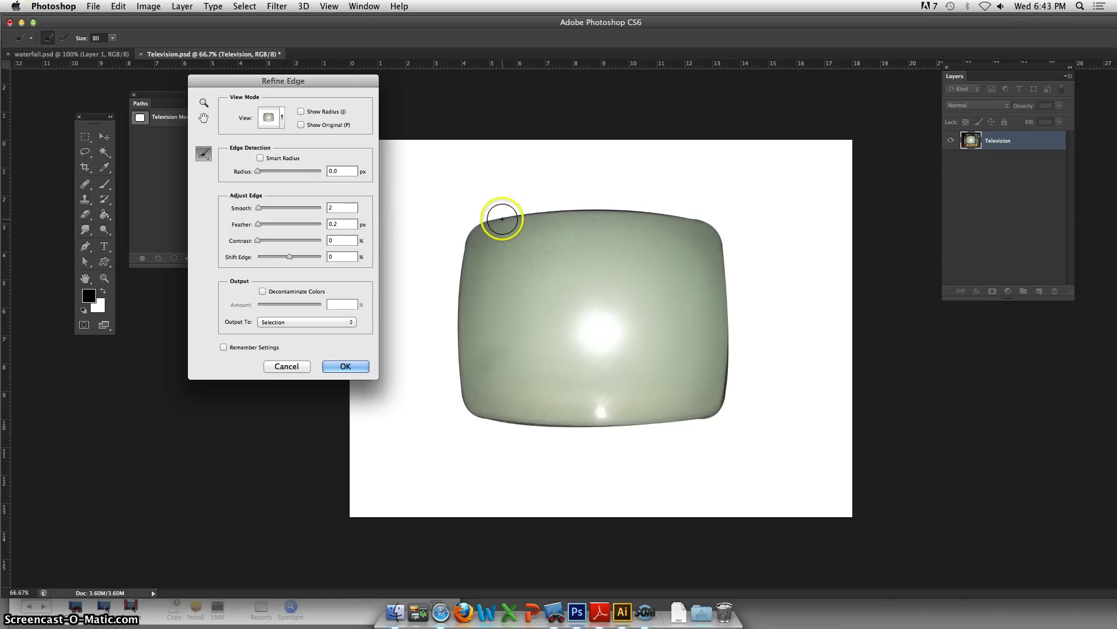
Zoom the Refine Edge preview in on the TV screen's top edge
{"action": "left_click", "coordinate": [204, 103]}
{"action": "left_click", "coordinate": [541, 214]}
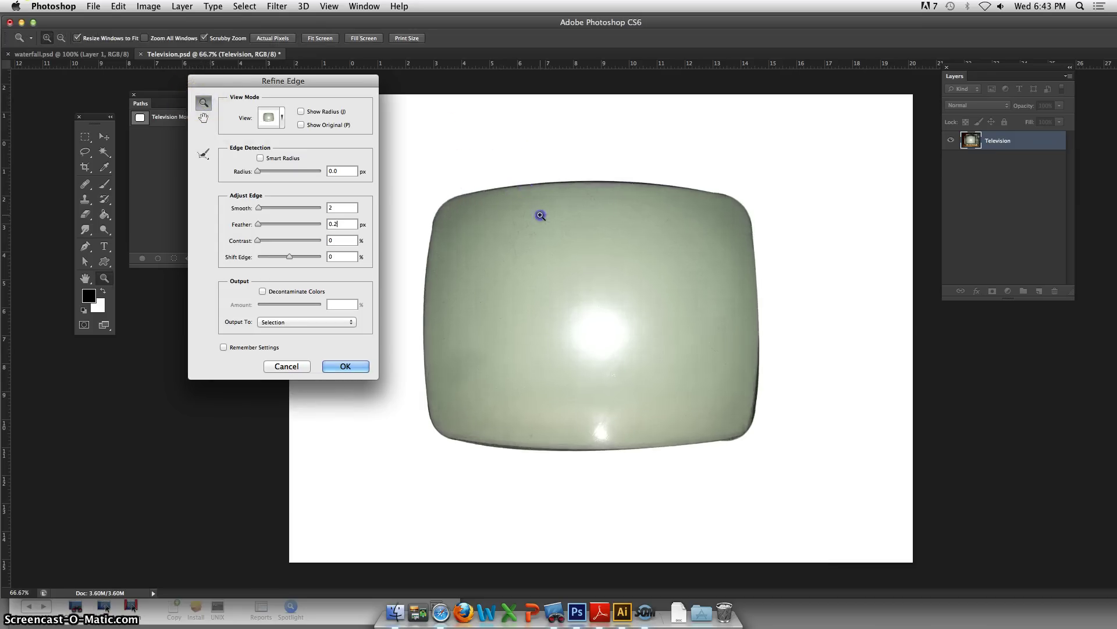
{"action": "left_click", "coordinate": [541, 213]}
{"action": "left_click", "coordinate": [541, 213]}
{"action": "left_click", "coordinate": [541, 213]}
{"action": "left_click", "coordinate": [542, 210]}
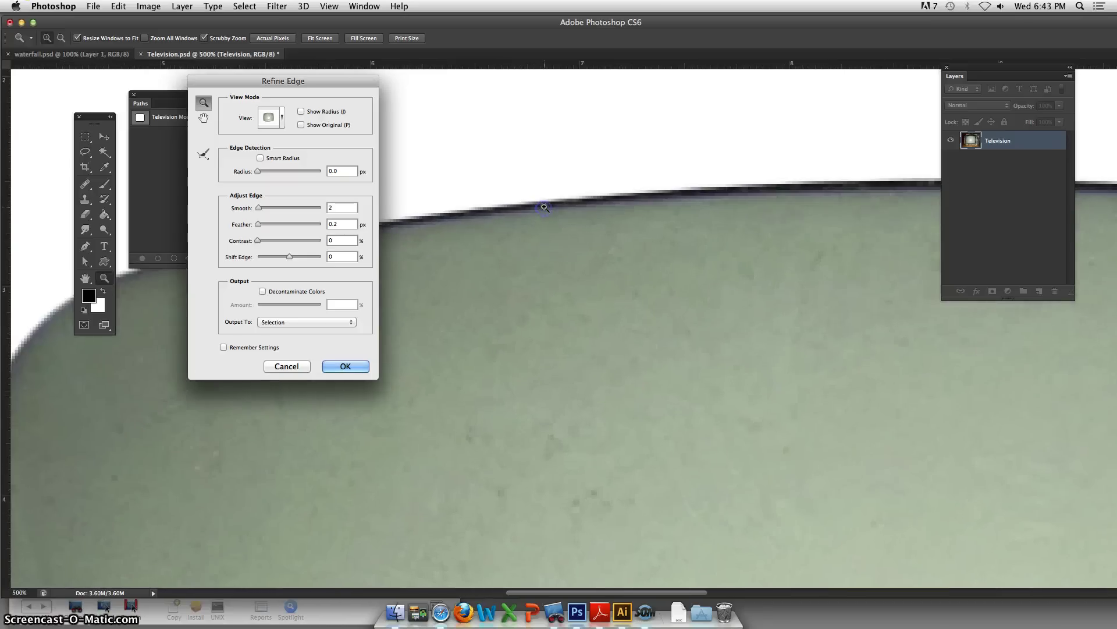
{"action": "left_click", "coordinate": [544, 207]}
Test the Feather and Contrast sliders, leaving Feather at 0.2 px and Contrast at 0
{"action": "double_click", "coordinate": [342, 224]}
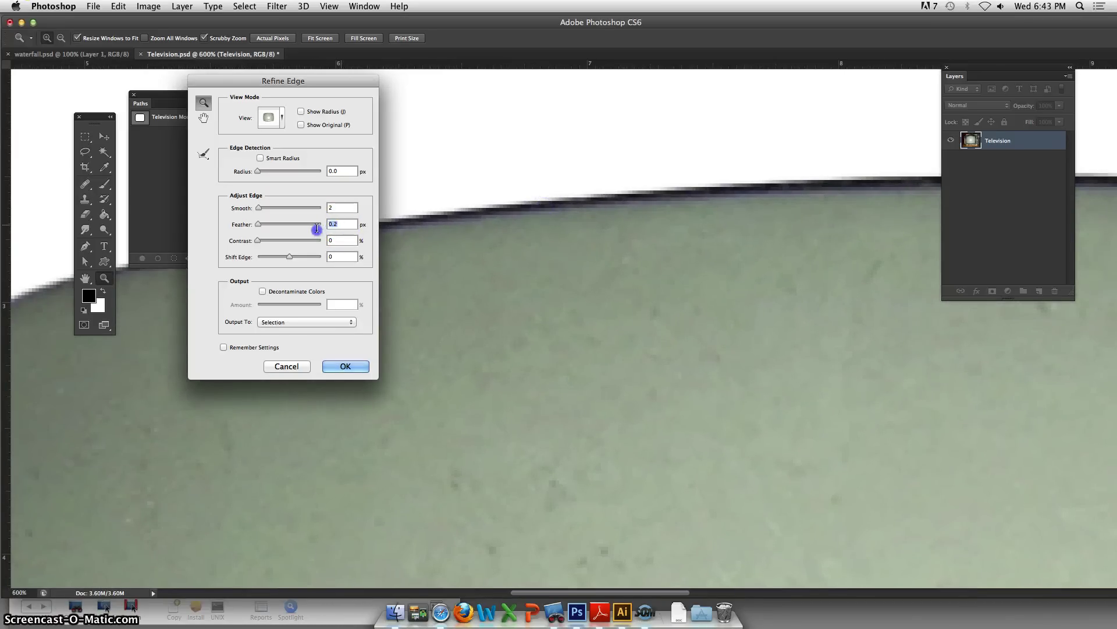
{"action": "left_click", "coordinate": [258, 225]}
{"action": "left_click_drag", "start_coordinate": [258, 226], "coordinate": [281, 225]}
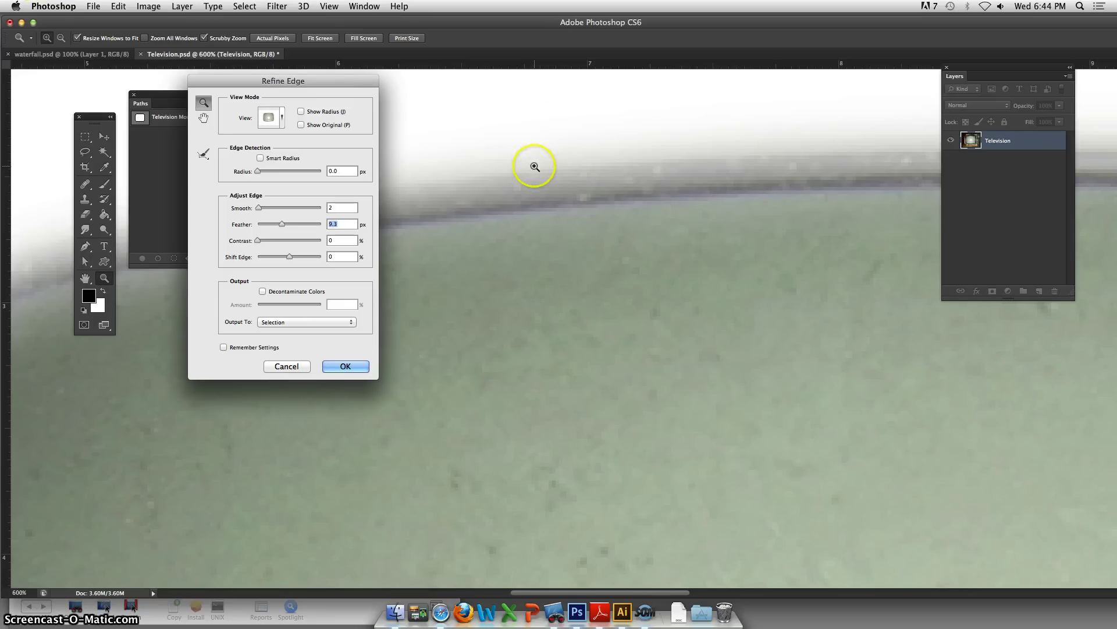
{"action": "left_click_drag", "start_coordinate": [282, 224], "coordinate": [260, 226]}
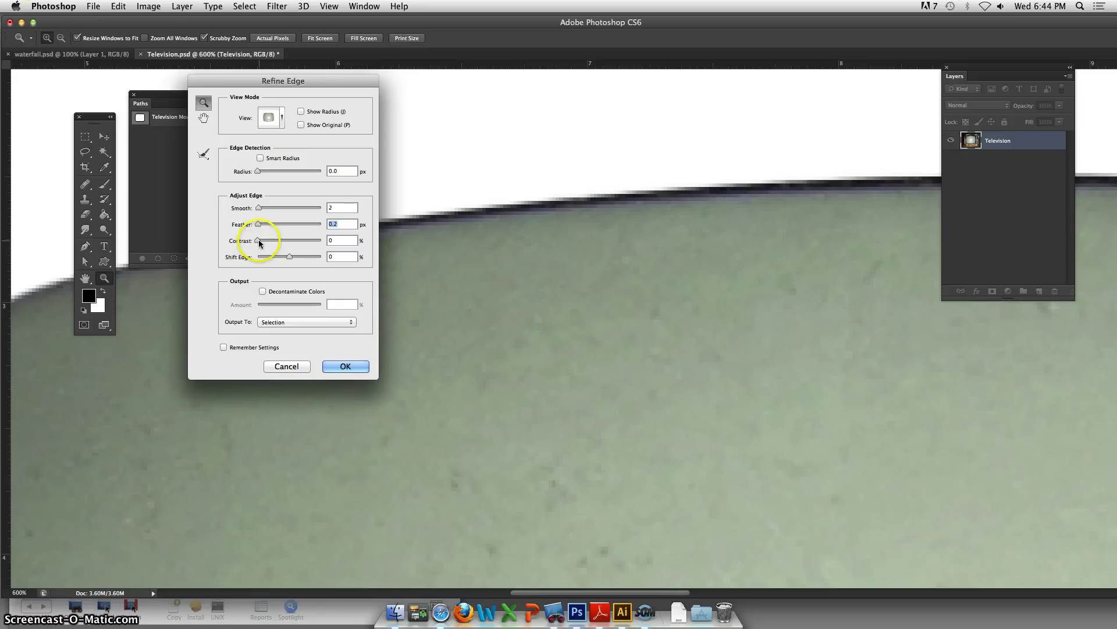
{"action": "left_click_drag", "start_coordinate": [259, 243], "coordinate": [324, 242]}
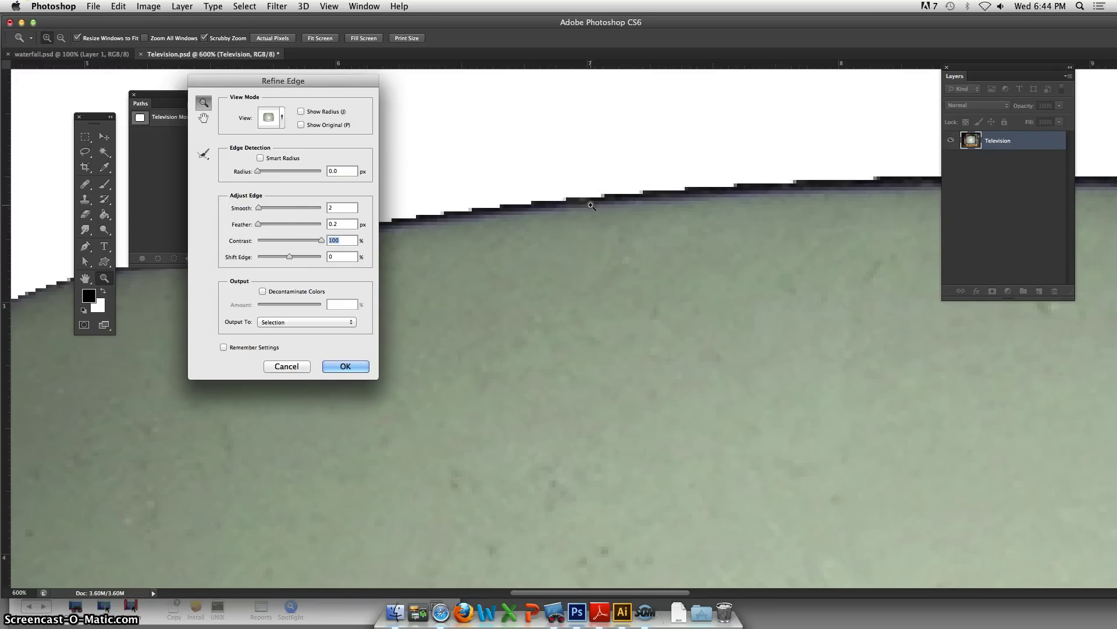
{"action": "left_click_drag", "start_coordinate": [313, 243], "coordinate": [456, 202]}
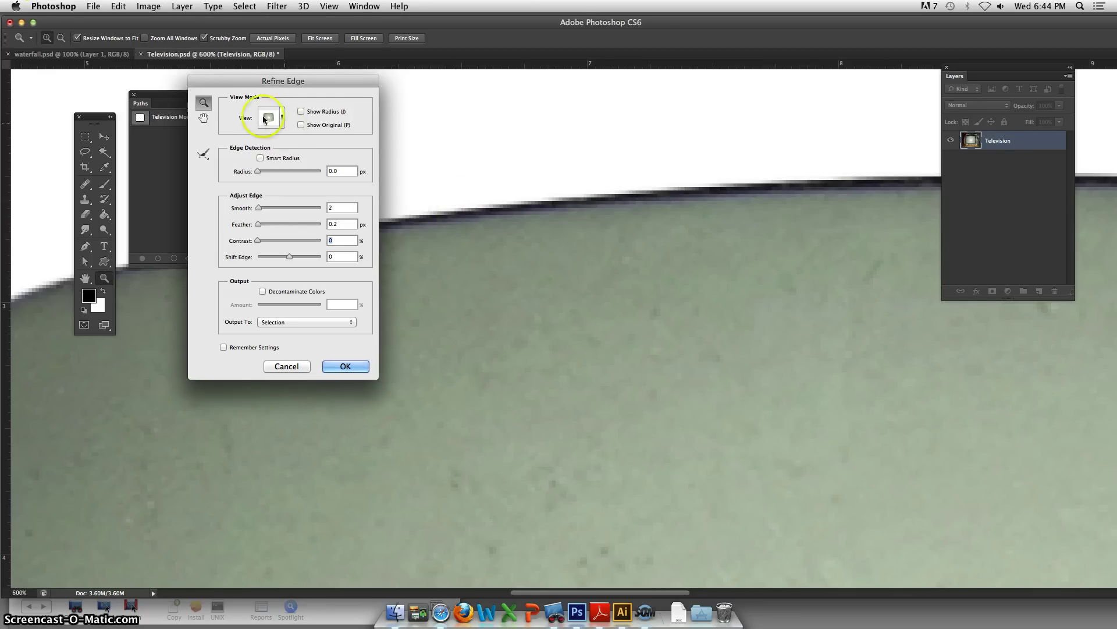
Preview the selection as Marching Ants and set Shift Edge to +4%
{"action": "left_click", "coordinate": [281, 124]}
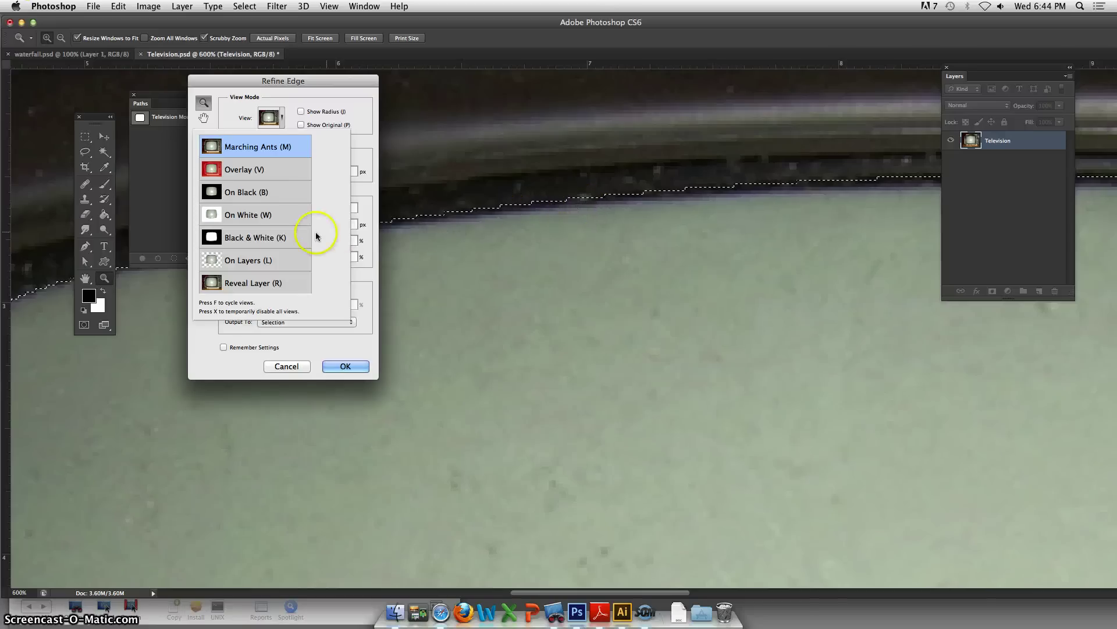
{"action": "left_click", "coordinate": [267, 115]}
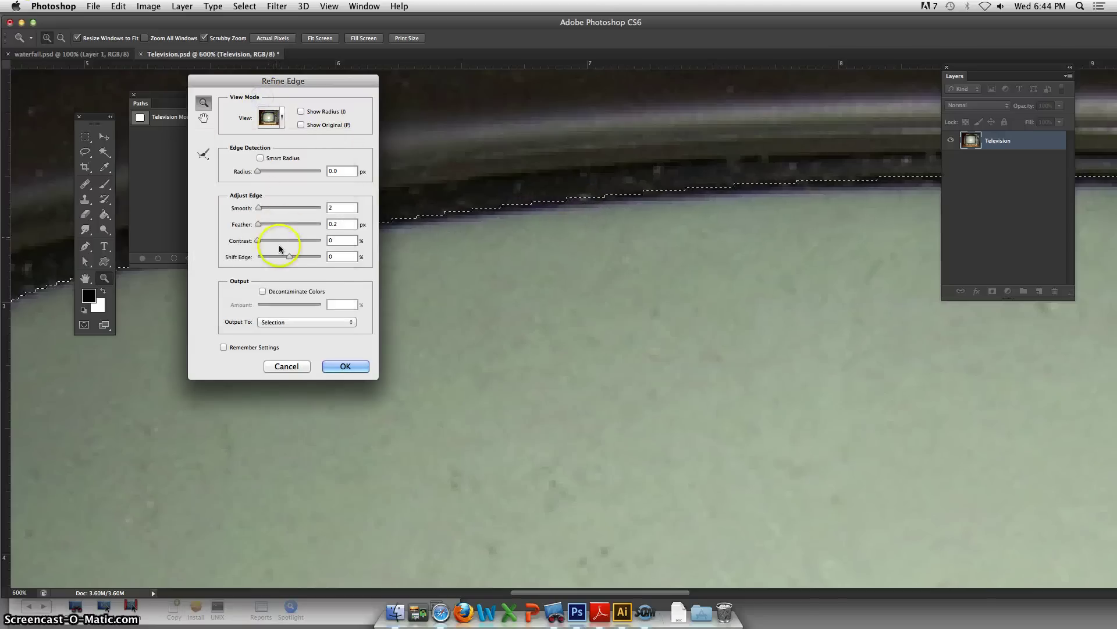
{"action": "left_click_drag", "start_coordinate": [289, 257], "coordinate": [250, 257]}
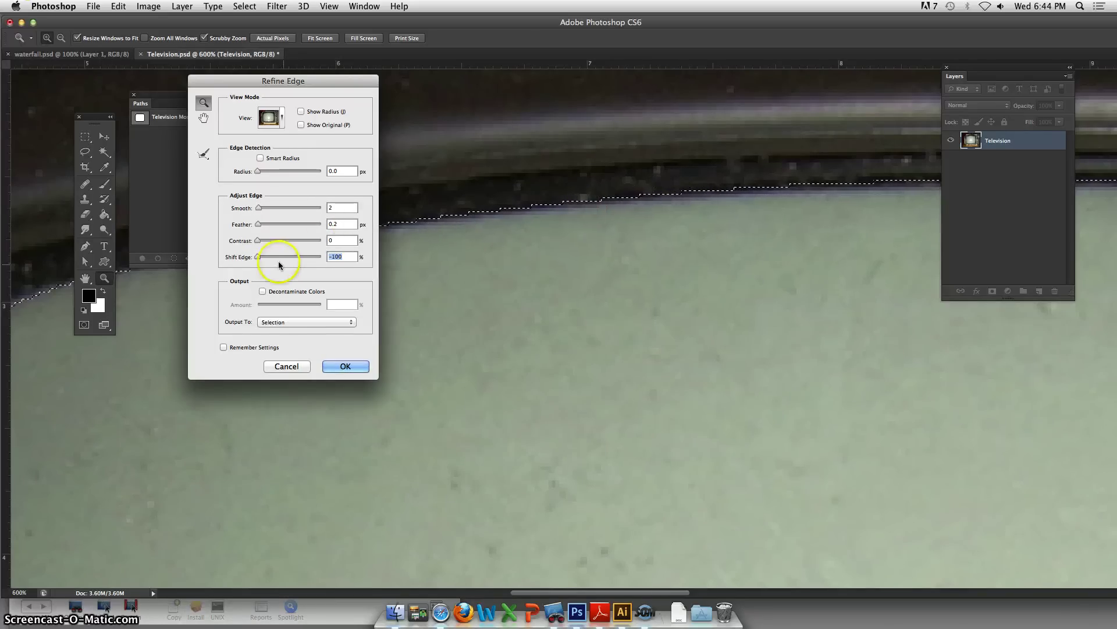
{"action": "left_click_drag", "start_coordinate": [257, 256], "coordinate": [290, 260]}
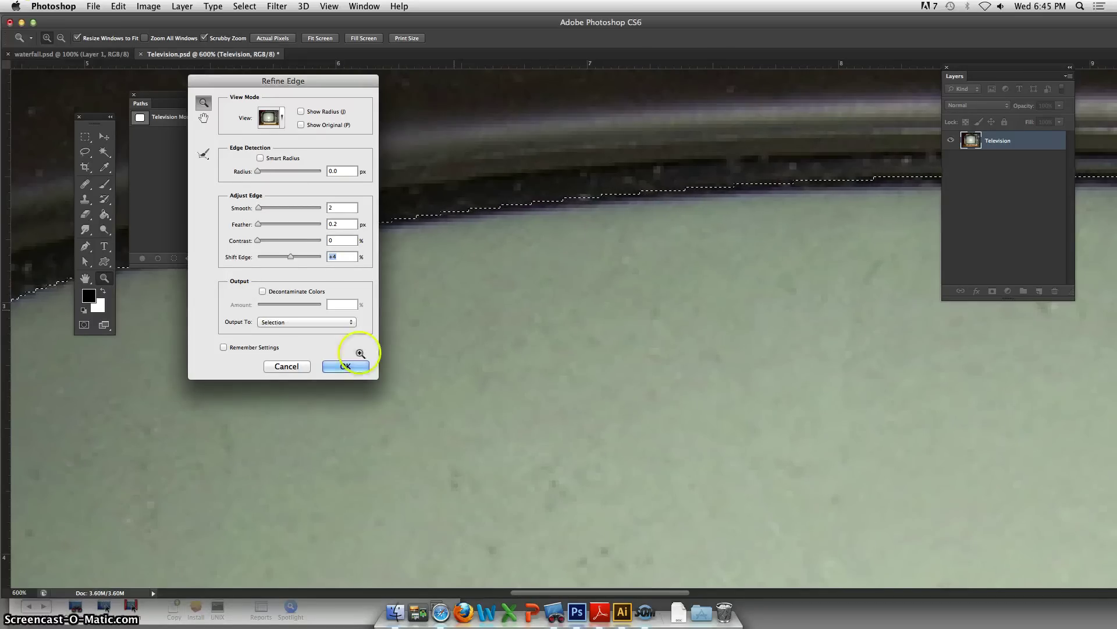
{"action": "left_click", "coordinate": [294, 323]}
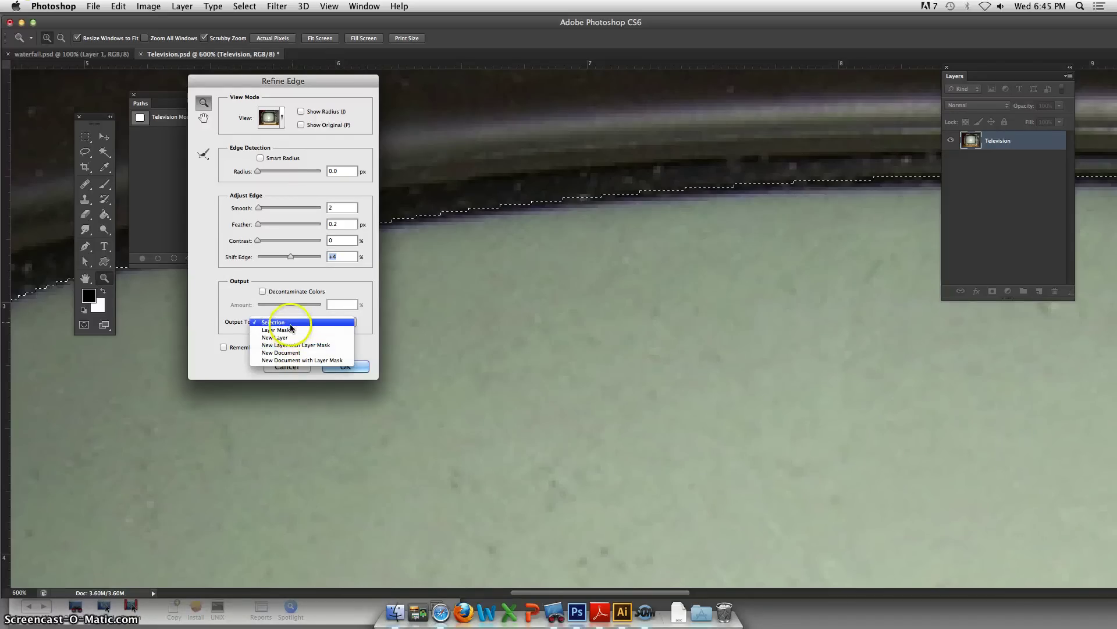
{"action": "left_click", "coordinate": [270, 325]}
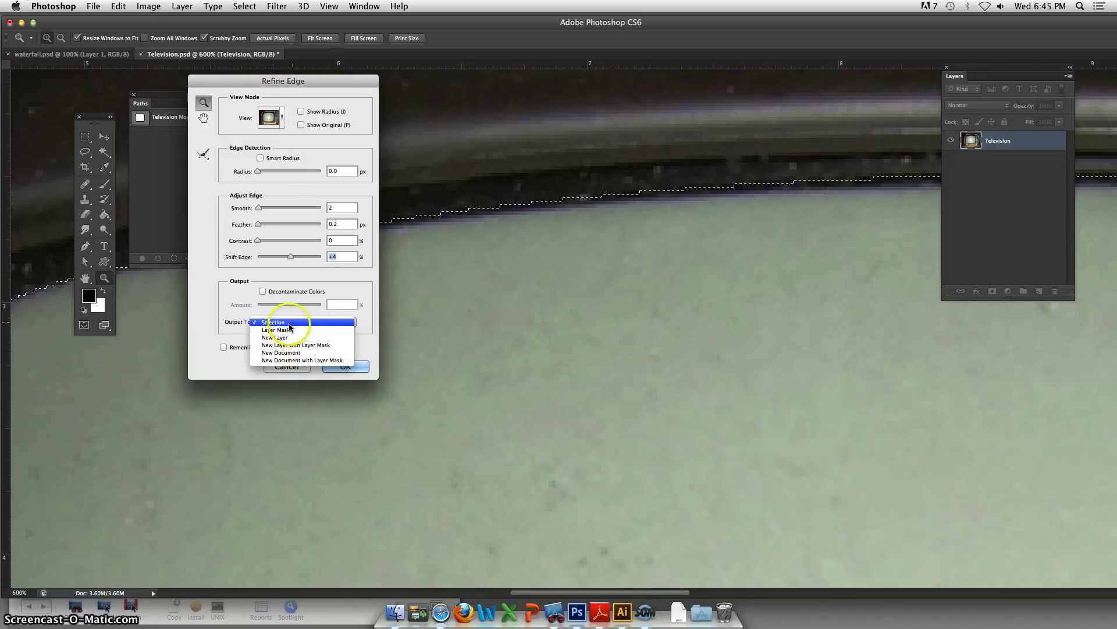
{"action": "left_click", "coordinate": [257, 337]}
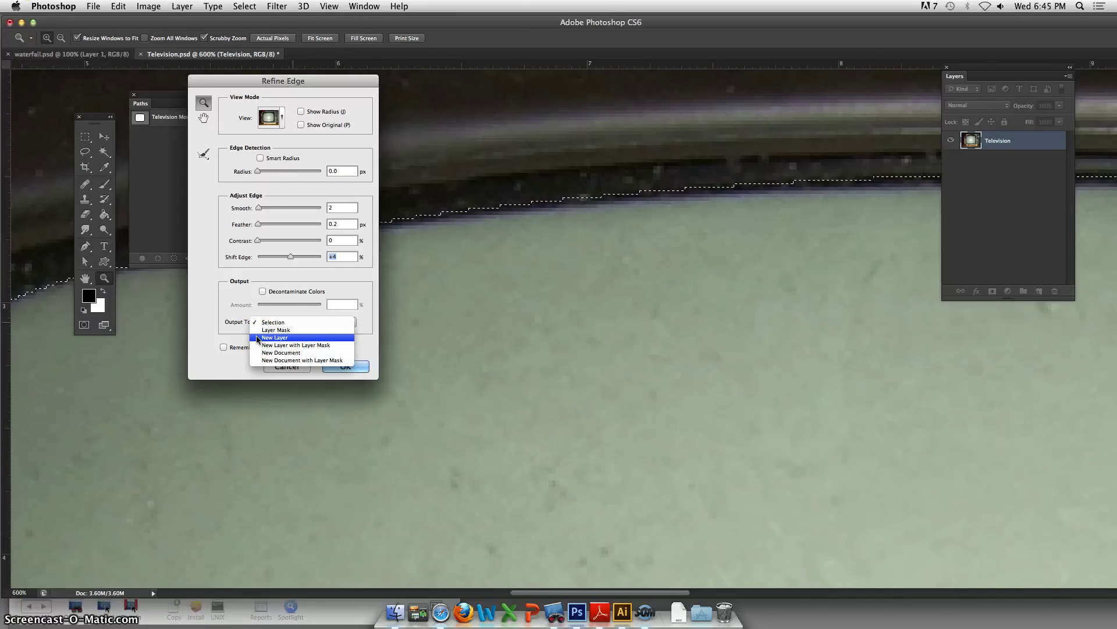
{"action": "left_click", "coordinate": [256, 344]}
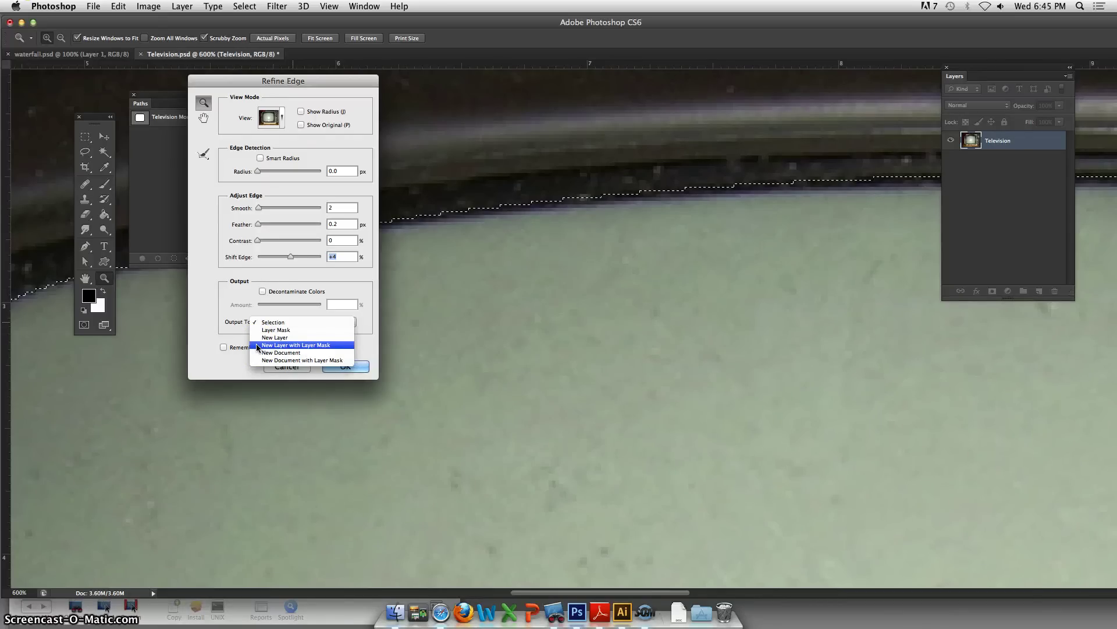
{"action": "left_click_drag", "start_coordinate": [257, 347], "coordinate": [259, 326]}
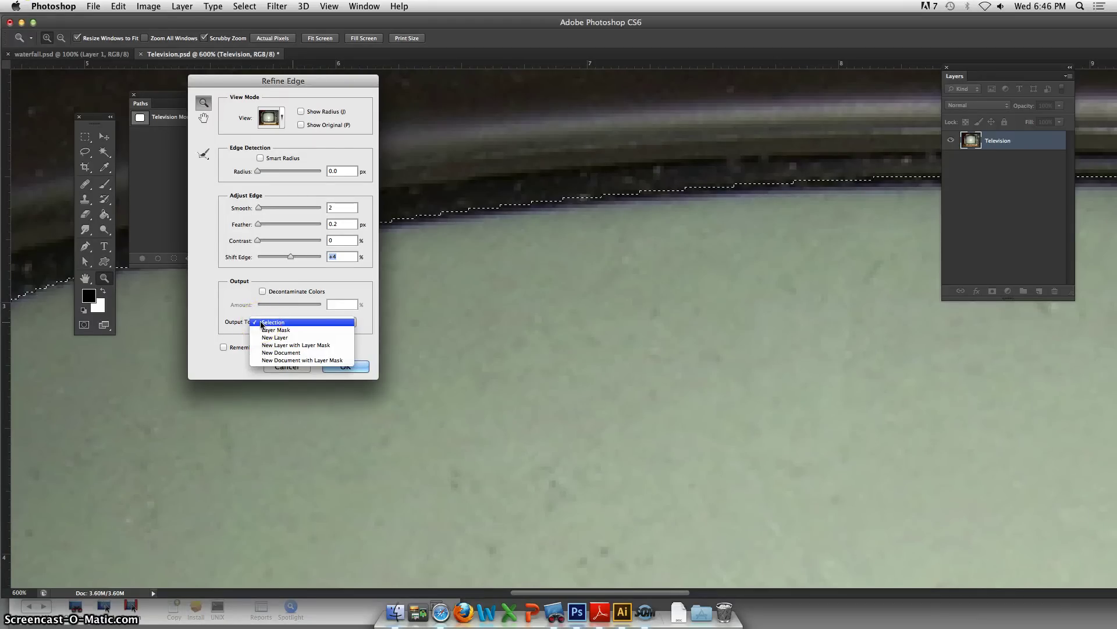
{"action": "left_click_drag", "start_coordinate": [260, 324], "coordinate": [260, 324]}
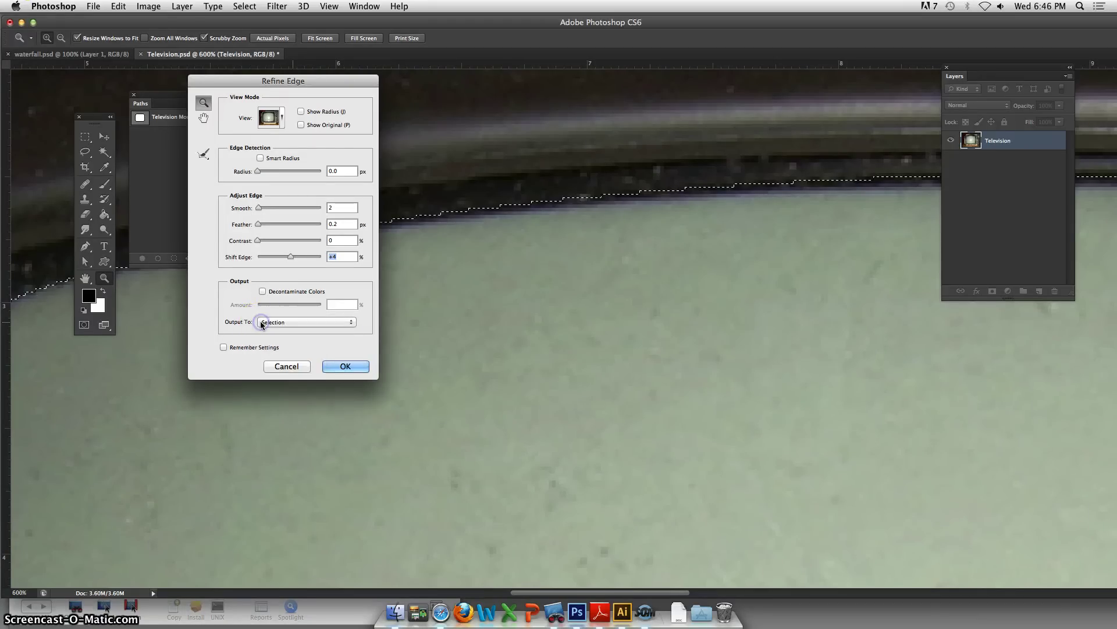
{"action": "left_click", "coordinate": [347, 367]}
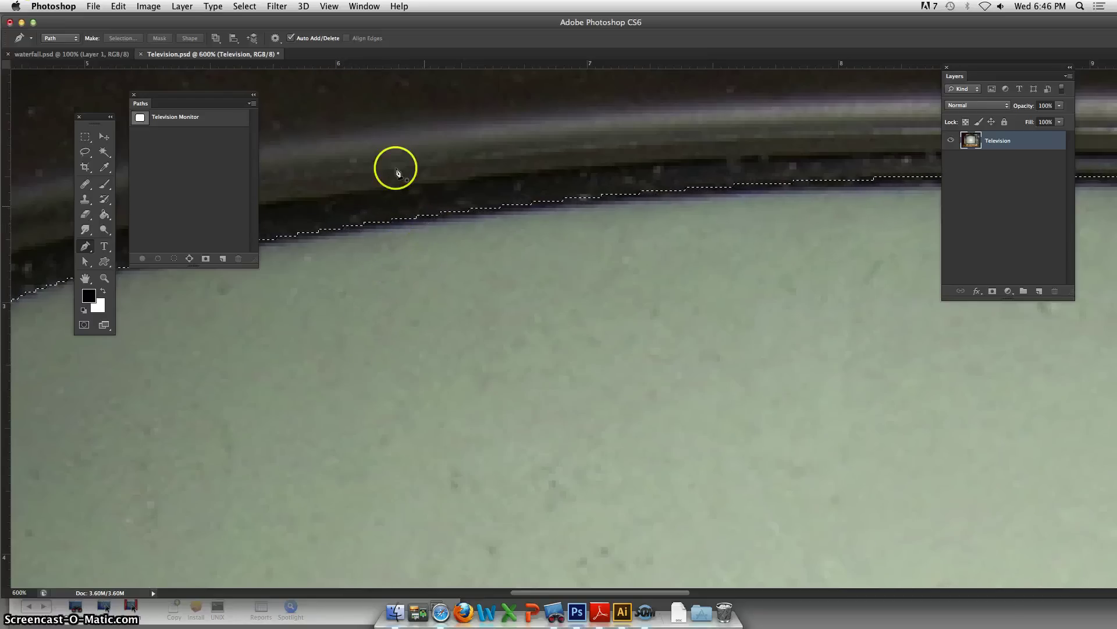
Fit the television on screen and cut the screen area out of the Television layer
{"action": "left_click", "coordinate": [330, 6]}
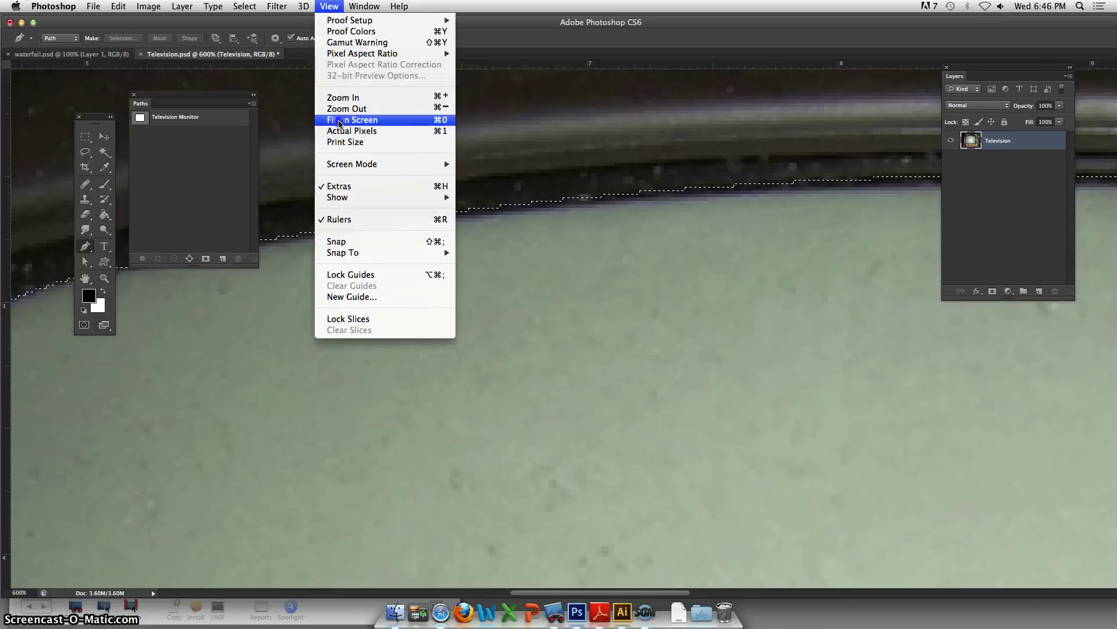
{"action": "left_click", "coordinate": [340, 121]}
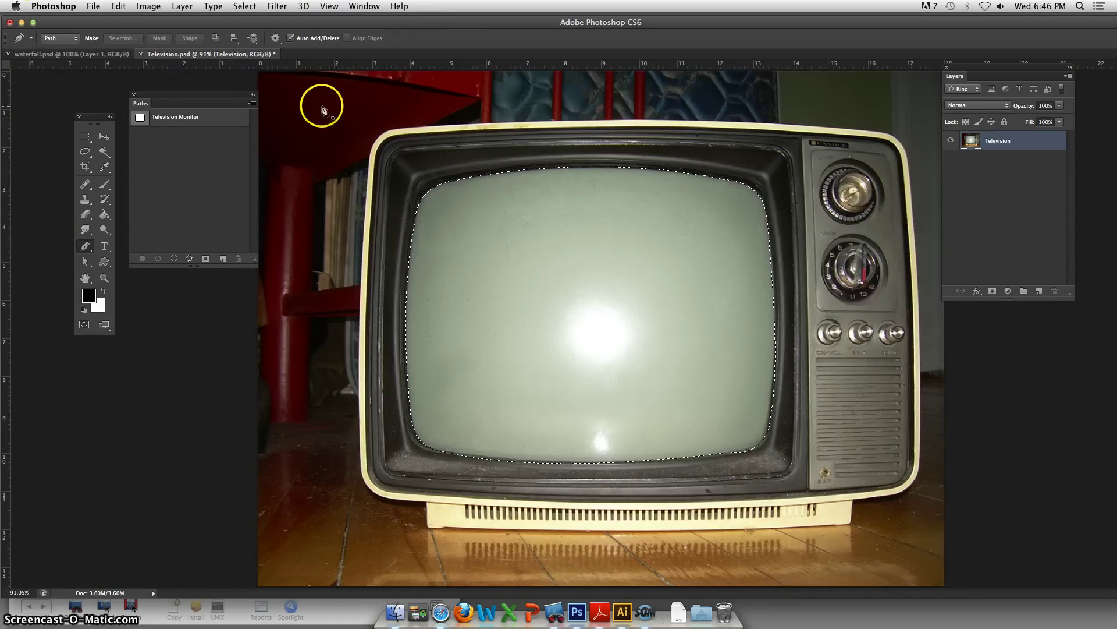
{"action": "left_click", "coordinate": [120, 7]}
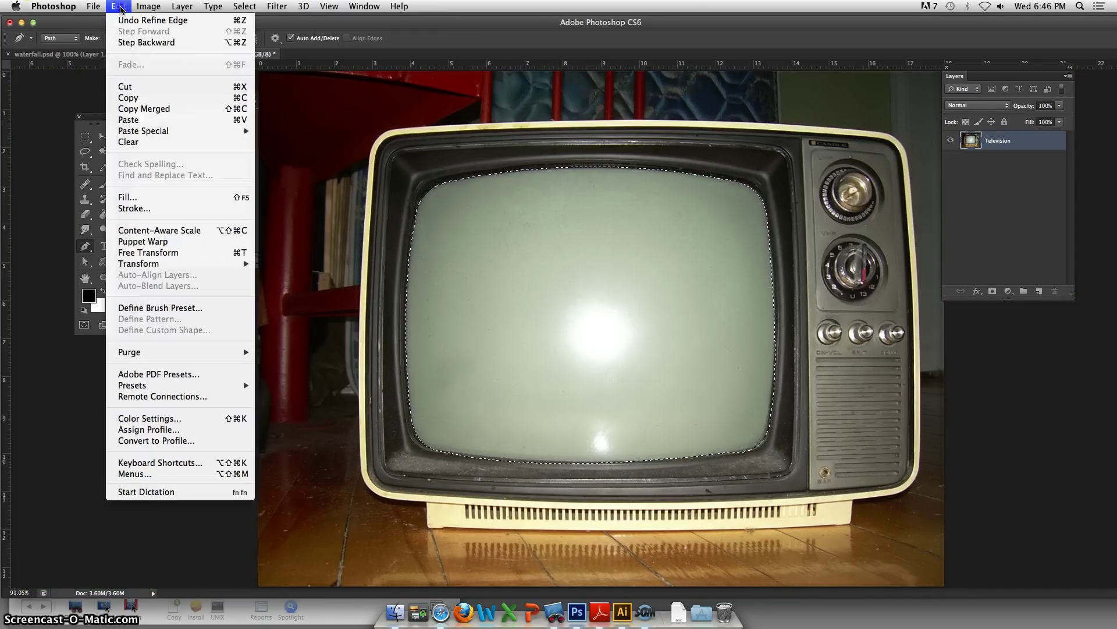
{"action": "left_click", "coordinate": [124, 87]}
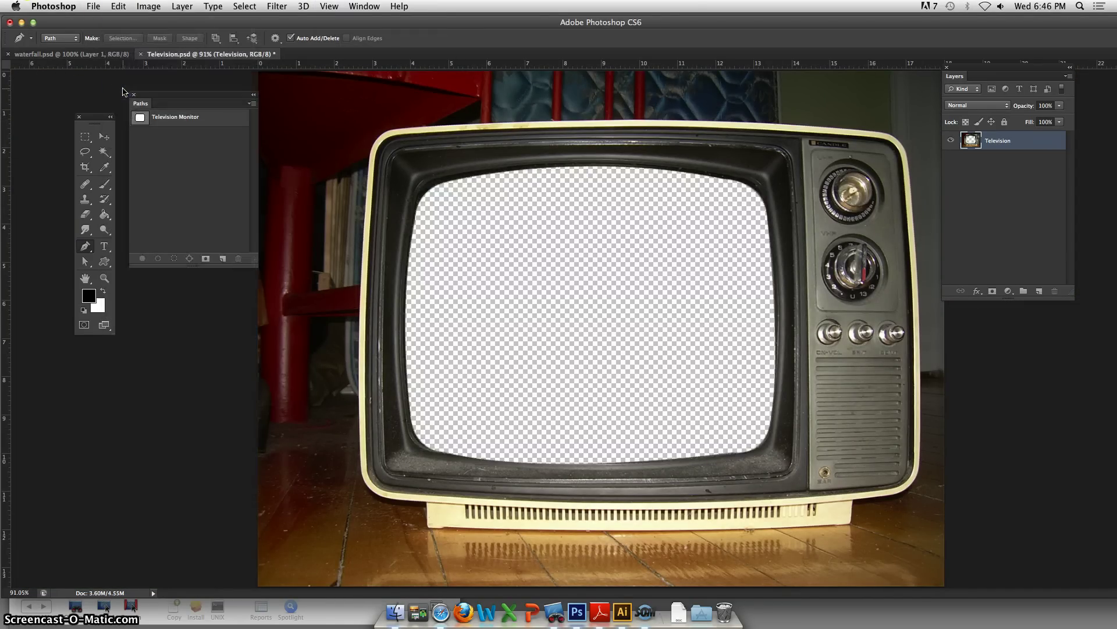
{"action": "left_click", "coordinate": [608, 324]}
Switch to the waterfall.psd document and open Window > Arrange
{"action": "left_click", "coordinate": [78, 55]}
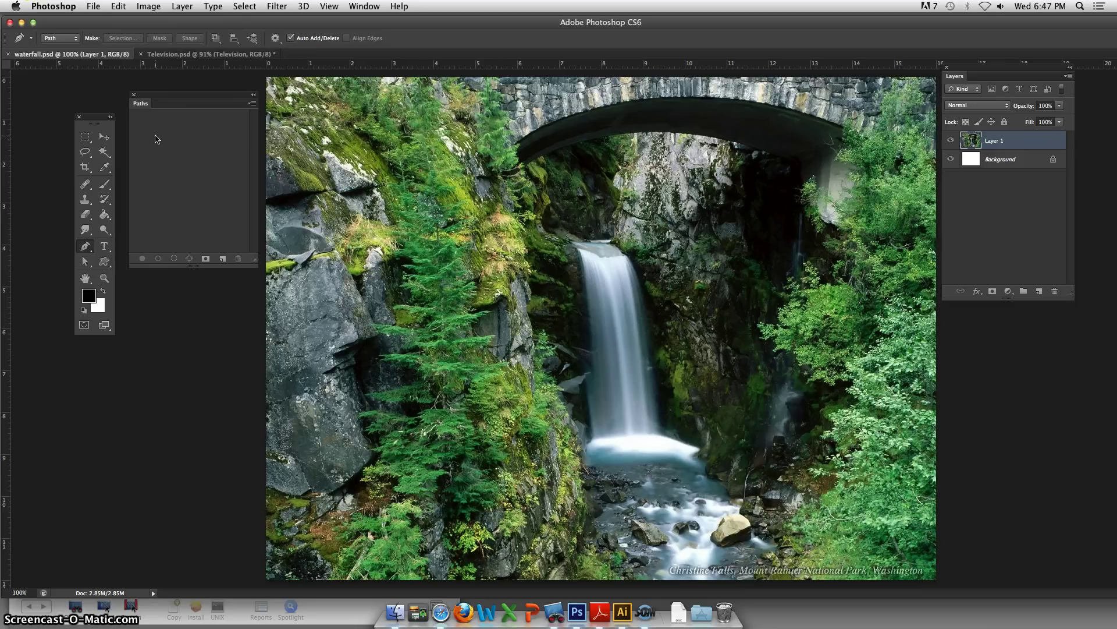
{"action": "left_click", "coordinate": [365, 6]}
{"action": "mouse_move", "coordinate": [367, 22]}
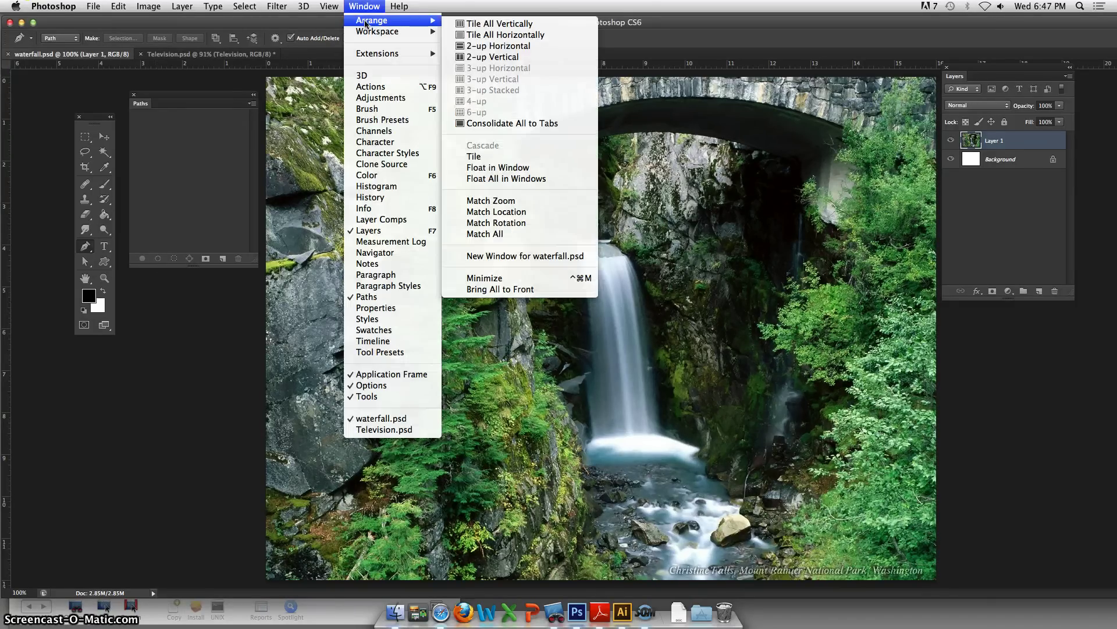
Float all documents in windows and reposition the floating waterfall window
{"action": "left_click", "coordinate": [508, 180]}
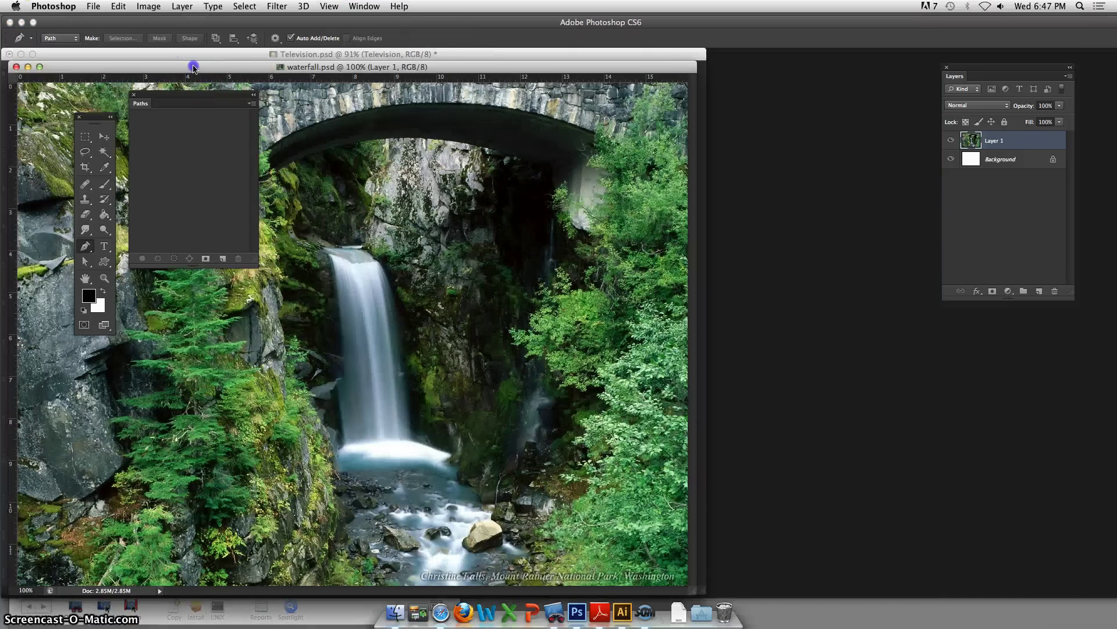
{"action": "left_click_drag", "start_coordinate": [194, 67], "coordinate": [673, 36]}
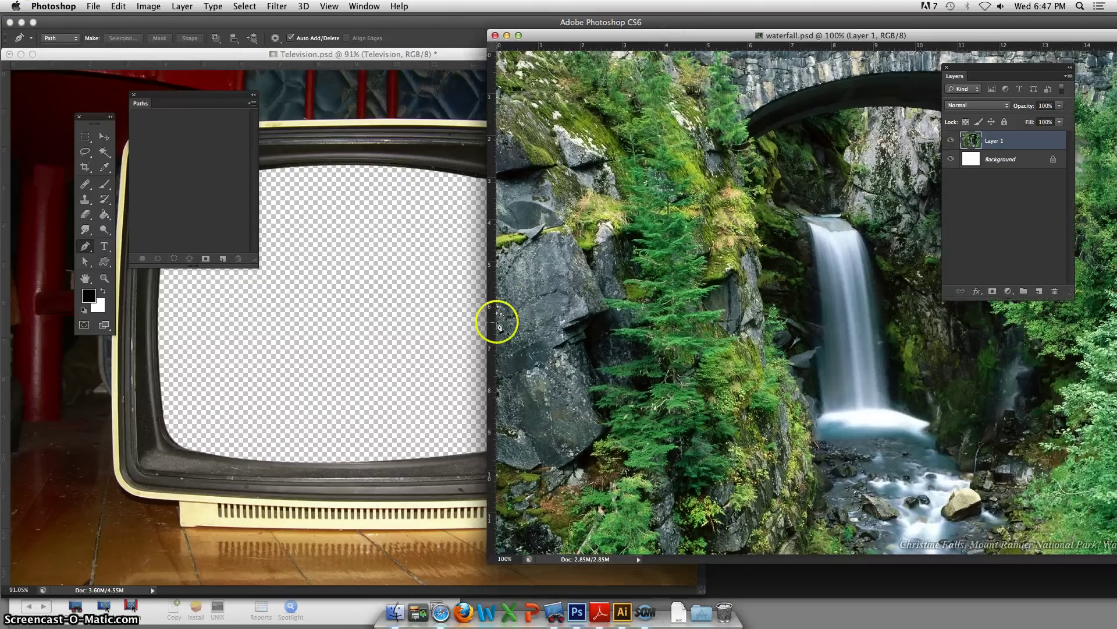
{"action": "left_click_drag", "start_coordinate": [491, 35], "coordinate": [391, 65]}
{"action": "left_click", "coordinate": [224, 78]}
{"action": "left_click_drag", "start_coordinate": [224, 77], "coordinate": [233, 70]}
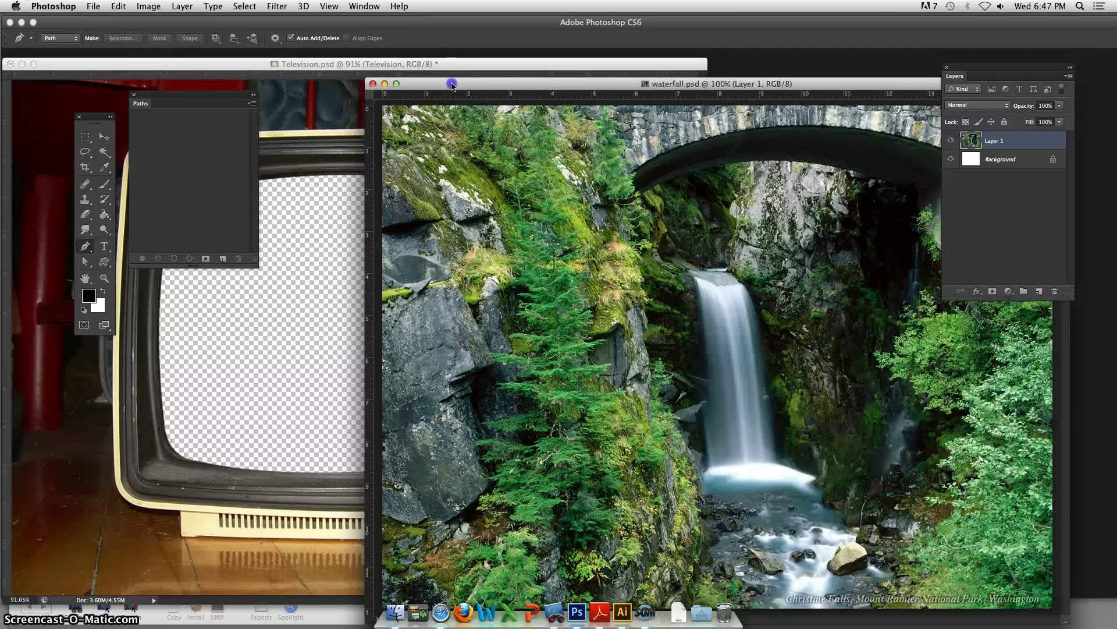
{"action": "left_click_drag", "start_coordinate": [451, 85], "coordinate": [119, 71]}
Bring the Television window to the front and place it beside the waterfall window
{"action": "left_click", "coordinate": [364, 6]}
{"action": "left_click", "coordinate": [367, 257]}
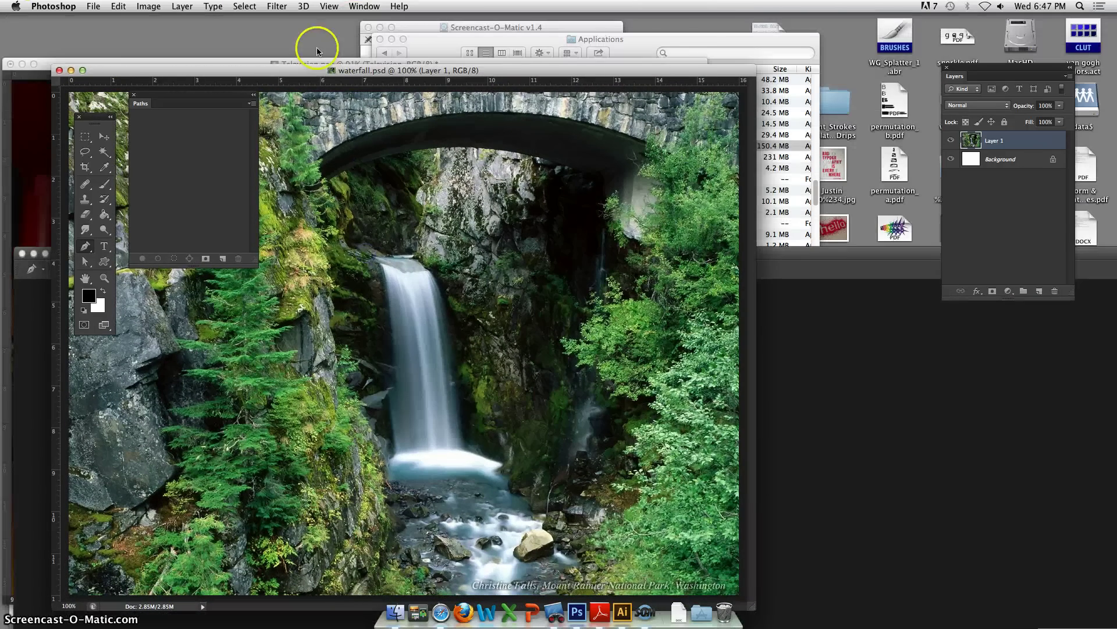
{"action": "left_click_drag", "start_coordinate": [319, 62], "coordinate": [698, 168]}
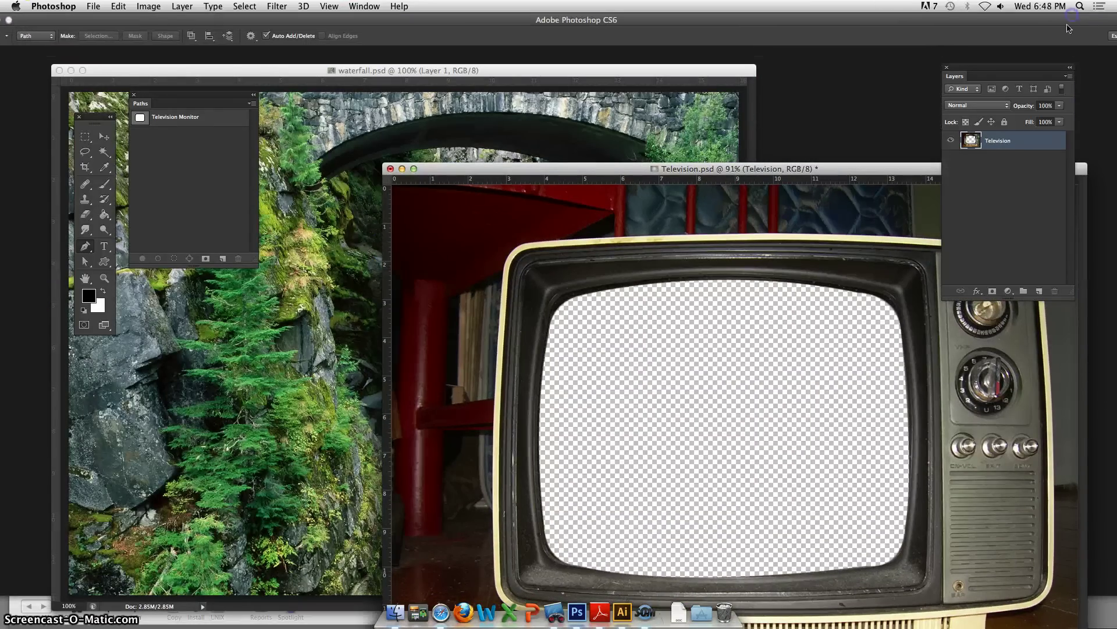
{"action": "left_click_drag", "start_coordinate": [567, 170], "coordinate": [600, 113]}
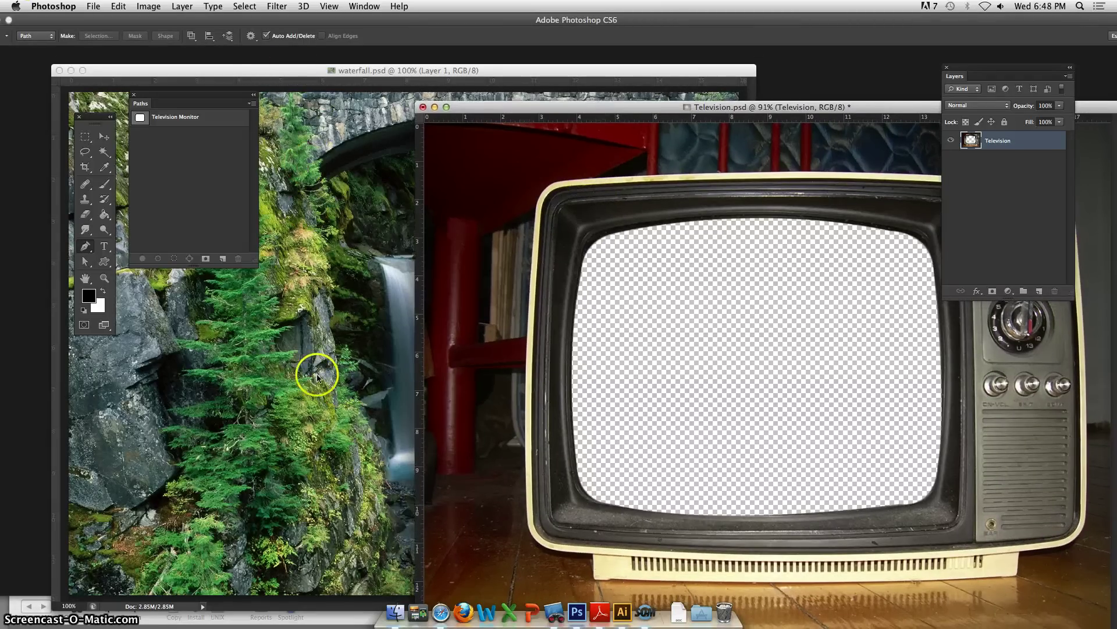
Click the Television canvas with the Pen tool, check waterfall.psd's Image menu, then return to Television.psd
{"action": "left_click", "coordinate": [560, 151]}
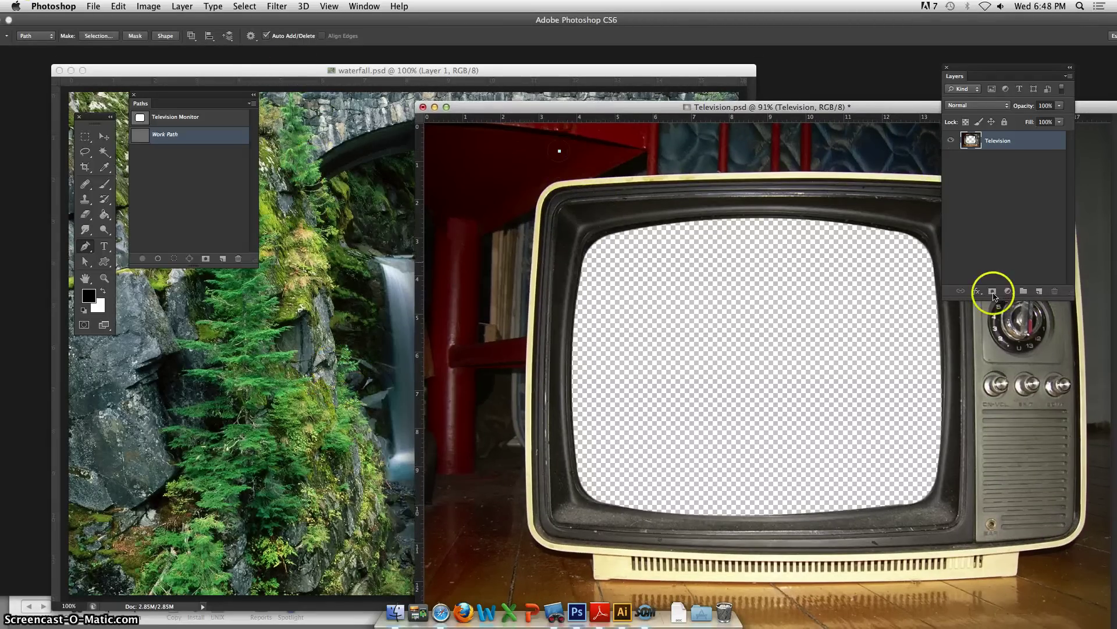
{"action": "left_click", "coordinate": [298, 274]}
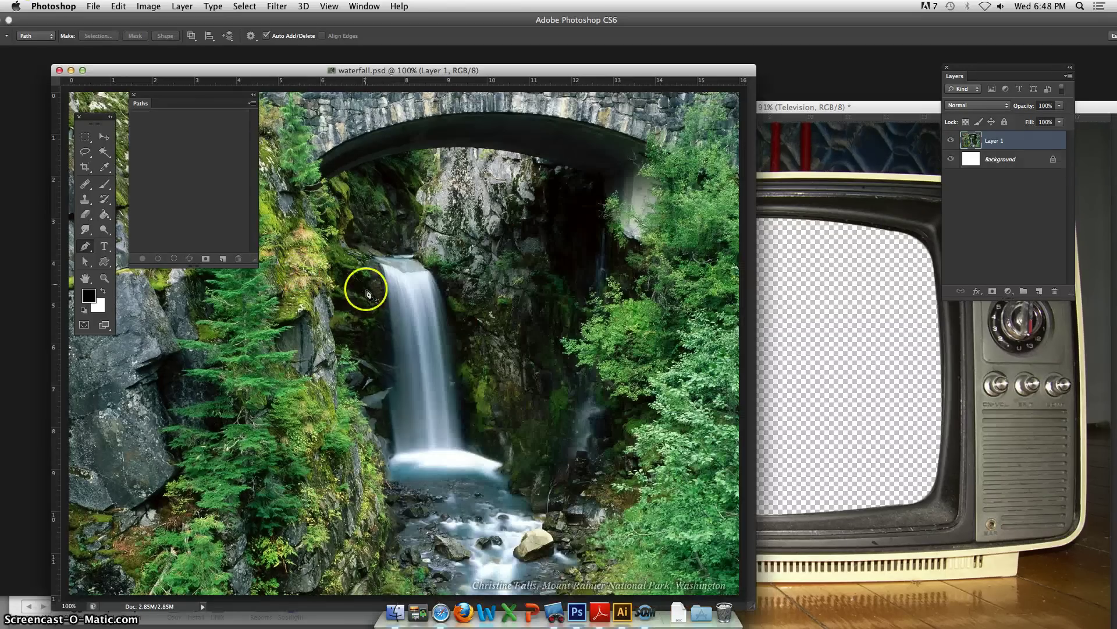
{"action": "left_click", "coordinate": [135, 6]}
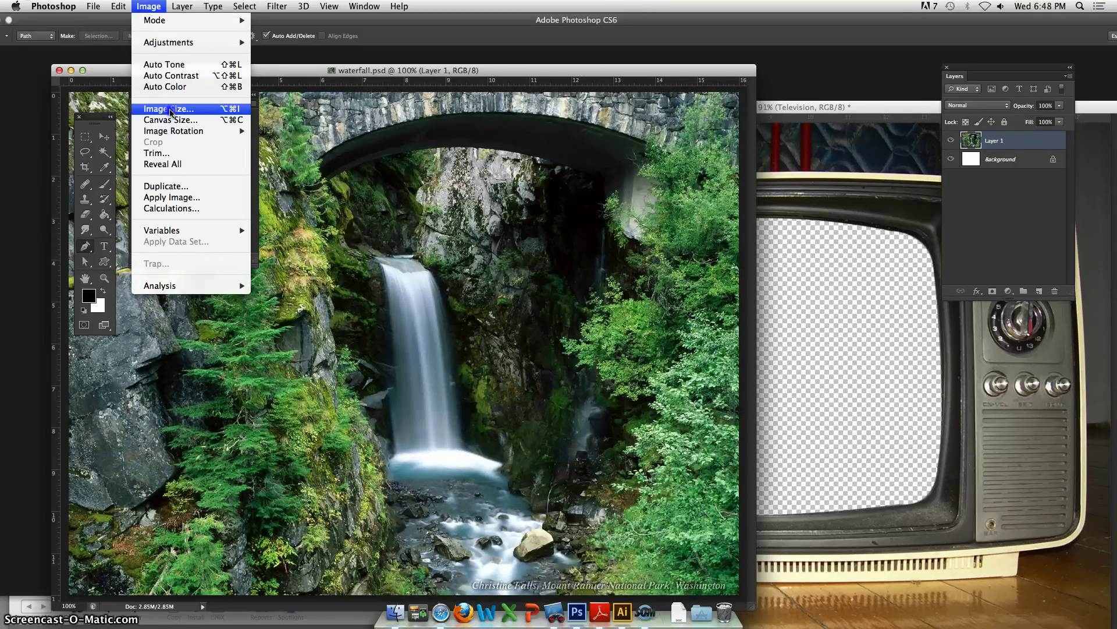
{"action": "left_click", "coordinate": [354, 109]}
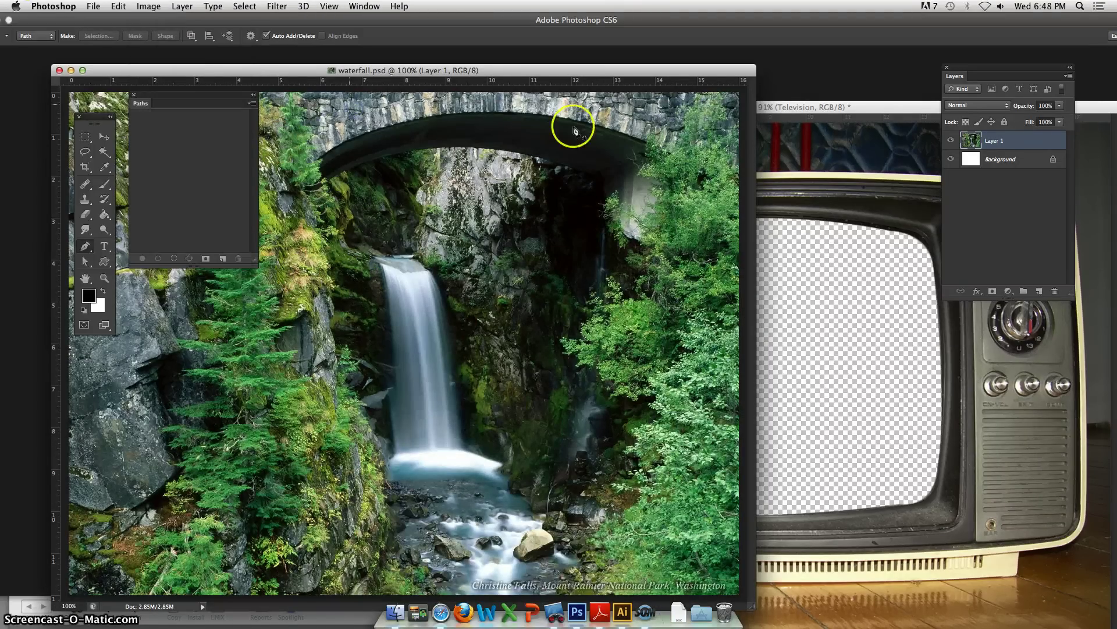
{"action": "left_click", "coordinate": [1090, 137]}
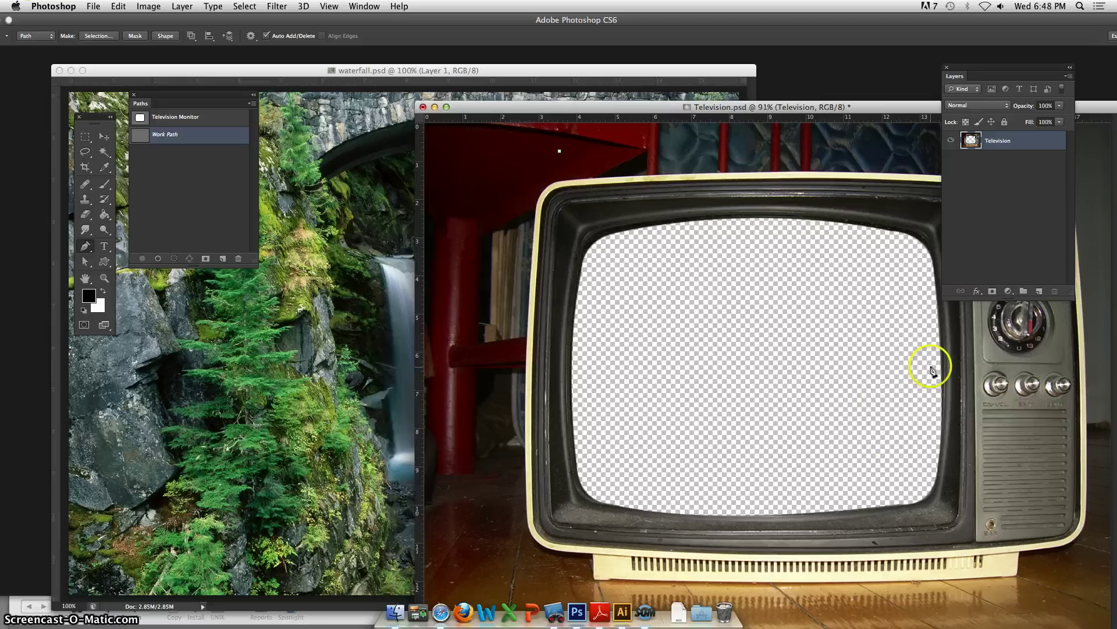
Copy waterfall's Layer 1 into Television.psd, dock it as a tab, and shift it left and down
{"action": "left_click", "coordinate": [352, 216]}
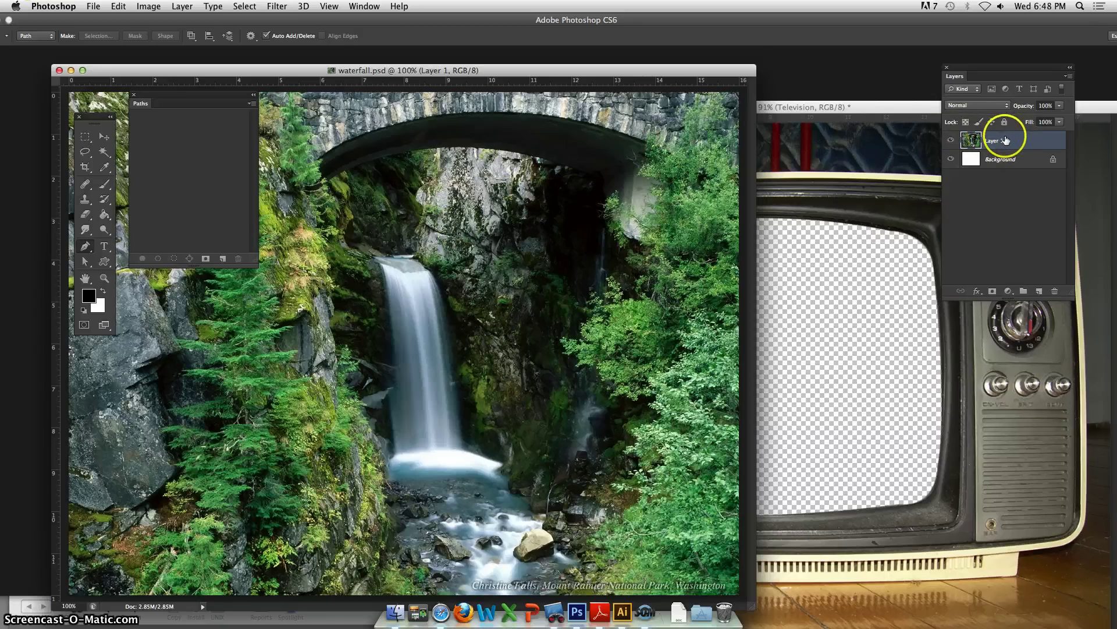
{"action": "left_click_drag", "start_coordinate": [995, 142], "coordinate": [832, 297]}
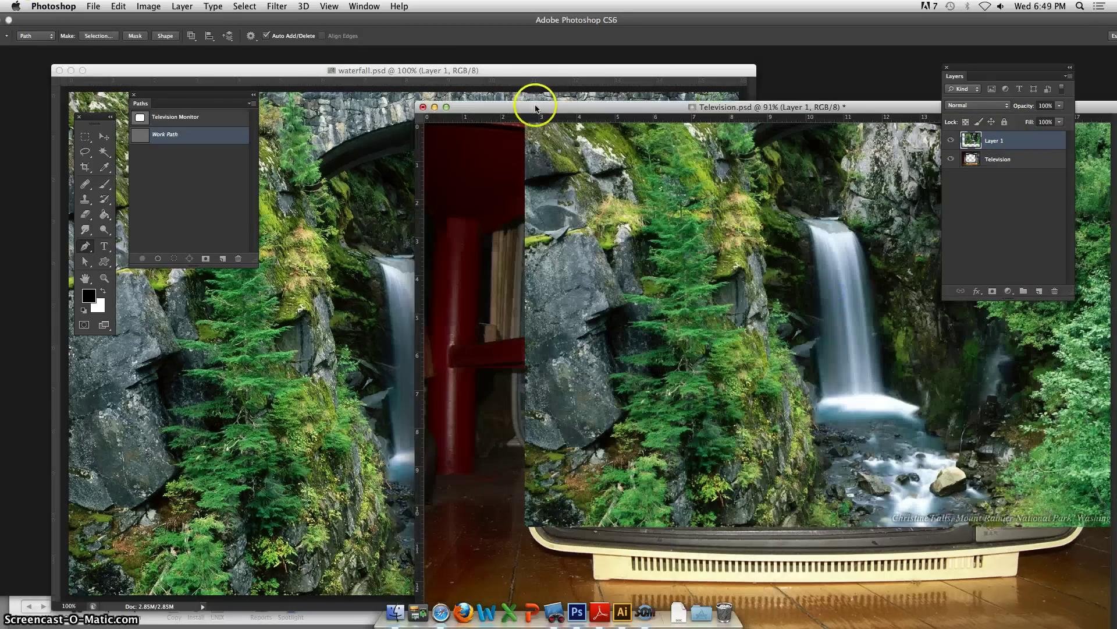
{"action": "left_click_drag", "start_coordinate": [535, 108], "coordinate": [213, 54]}
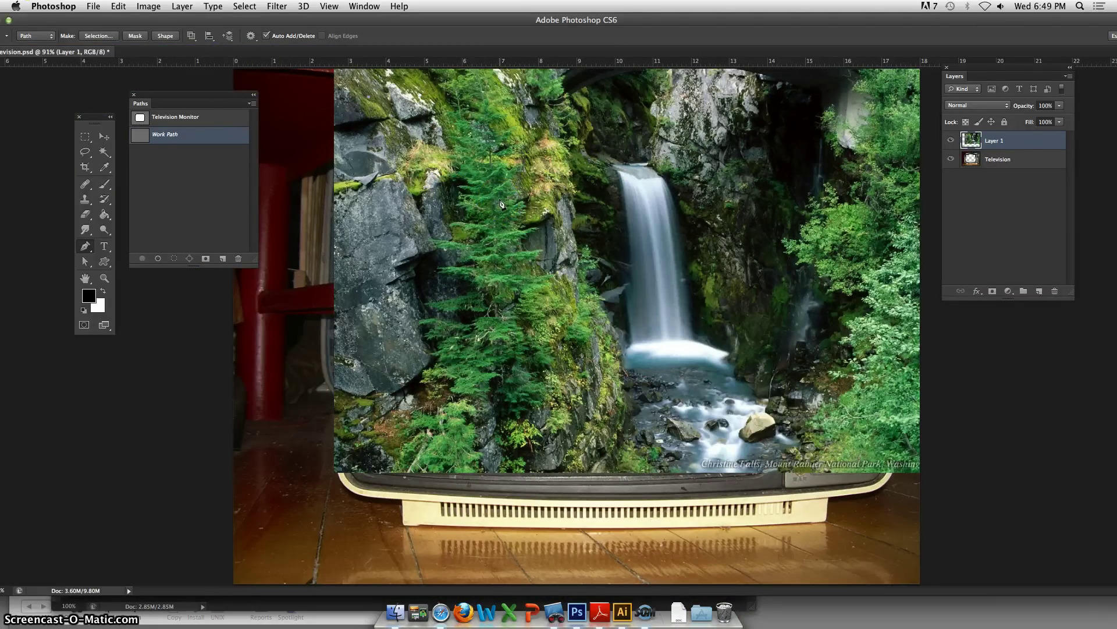
{"action": "left_click", "coordinate": [103, 139]}
{"action": "left_click_drag", "start_coordinate": [621, 215], "coordinate": [563, 266]}
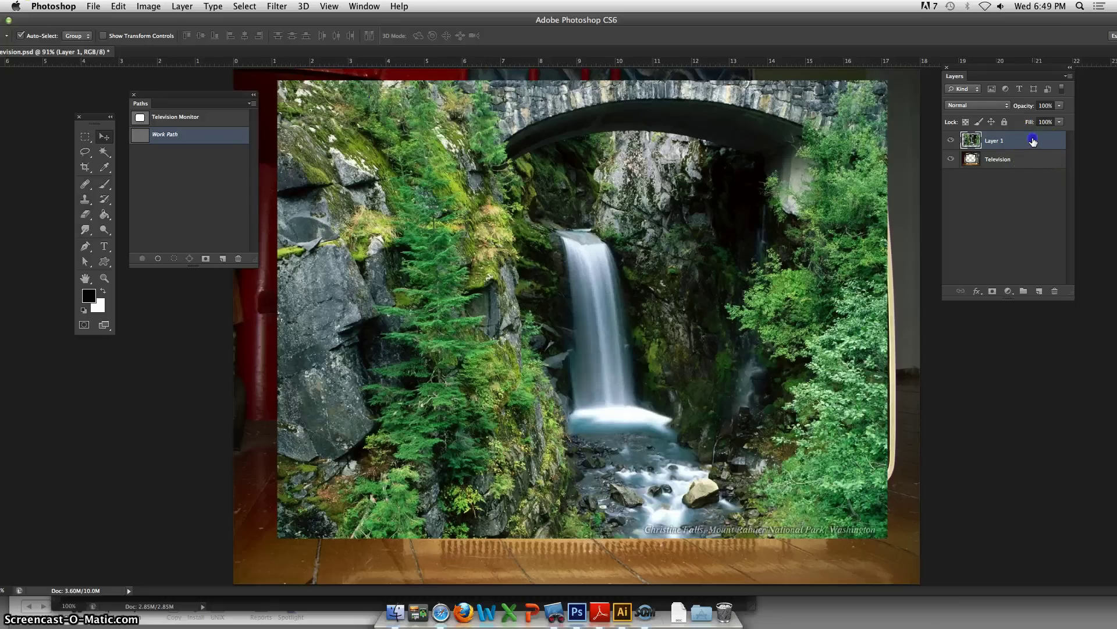
Move Layer 1 below Television and position the waterfall so the falls fill the cut-out screen
{"action": "left_click_drag", "start_coordinate": [1032, 145], "coordinate": [1032, 167]}
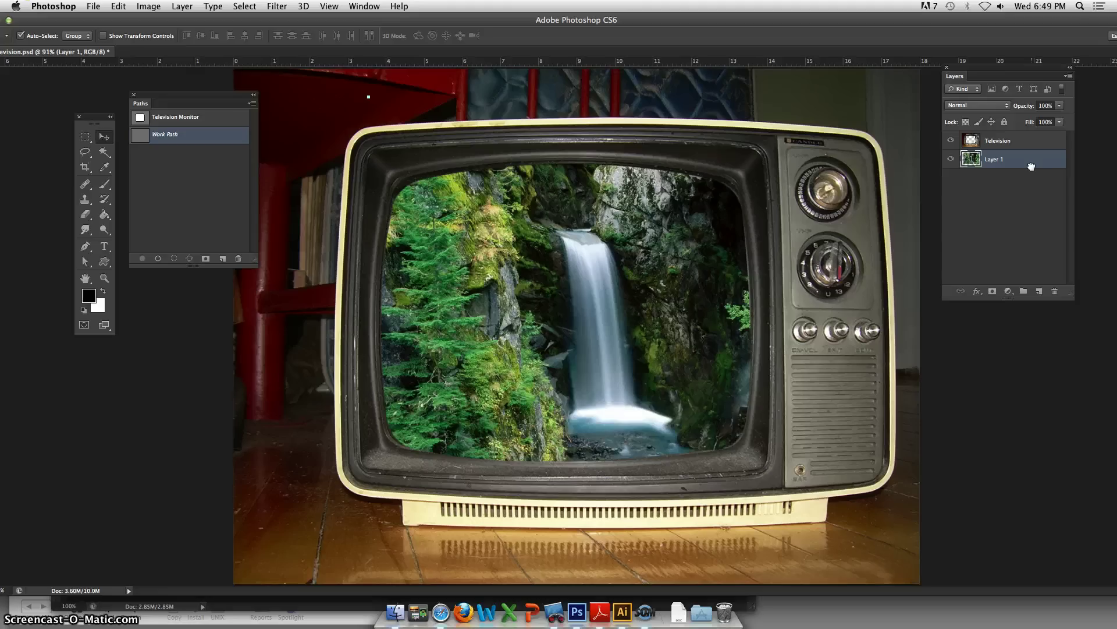
{"action": "left_click_drag", "start_coordinate": [656, 289], "coordinate": [664, 333]}
{"action": "mouse_move", "coordinate": [651, 378]}
{"action": "left_mouse_down"}
{"action": "mouse_move", "coordinate": [659, 282]}
{"action": "mouse_move", "coordinate": [664, 373]}
{"action": "mouse_move", "coordinate": [649, 368]}
{"action": "left_mouse_up"}
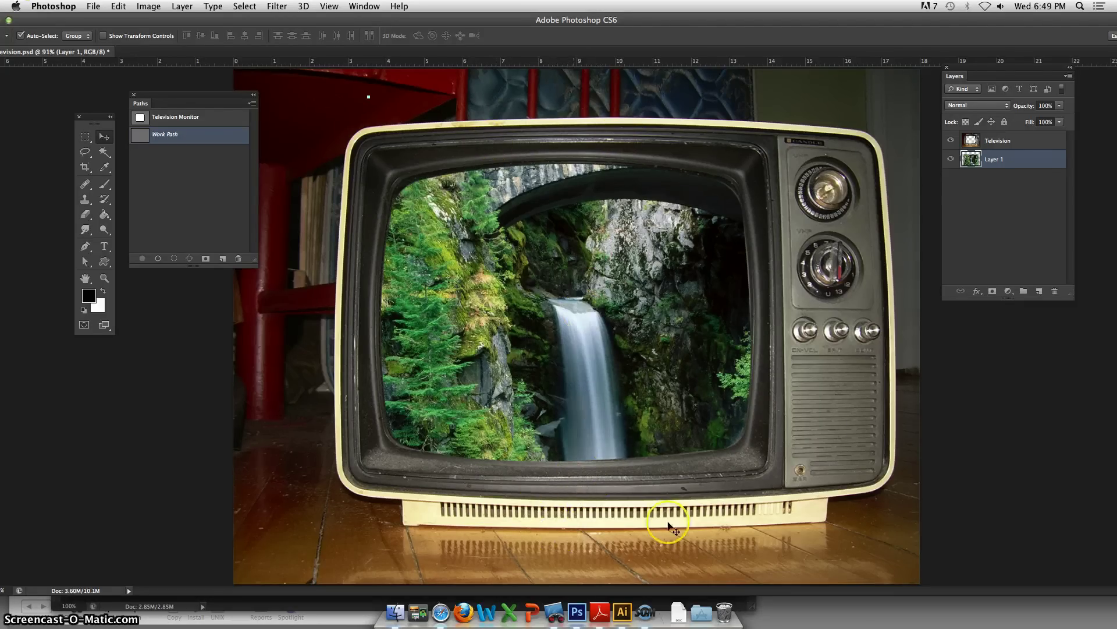
{"action": "left_click", "coordinate": [997, 142]}
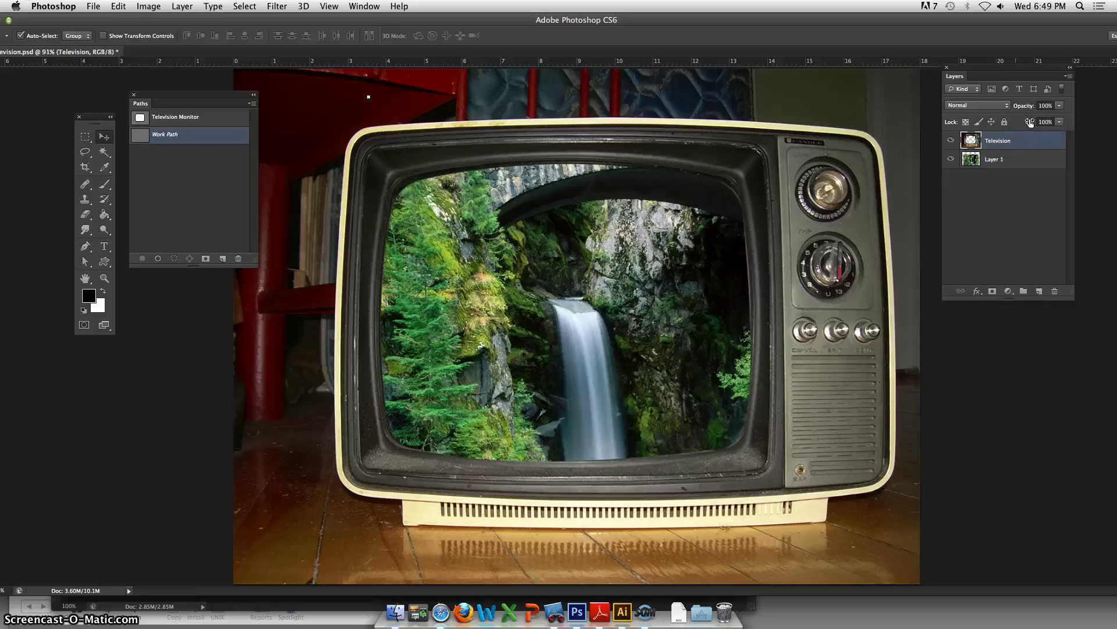
{"action": "left_click_drag", "start_coordinate": [1027, 107], "coordinate": [1006, 108]}
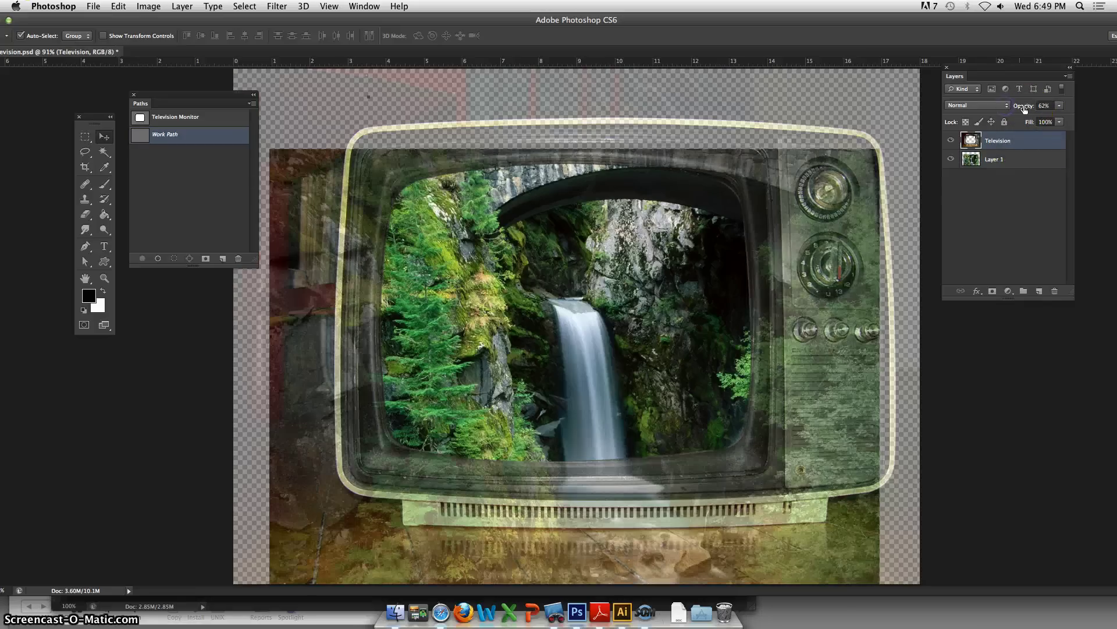
{"action": "left_click", "coordinate": [1018, 109]}
{"action": "left_click_drag", "start_coordinate": [1019, 109], "coordinate": [1029, 110]}
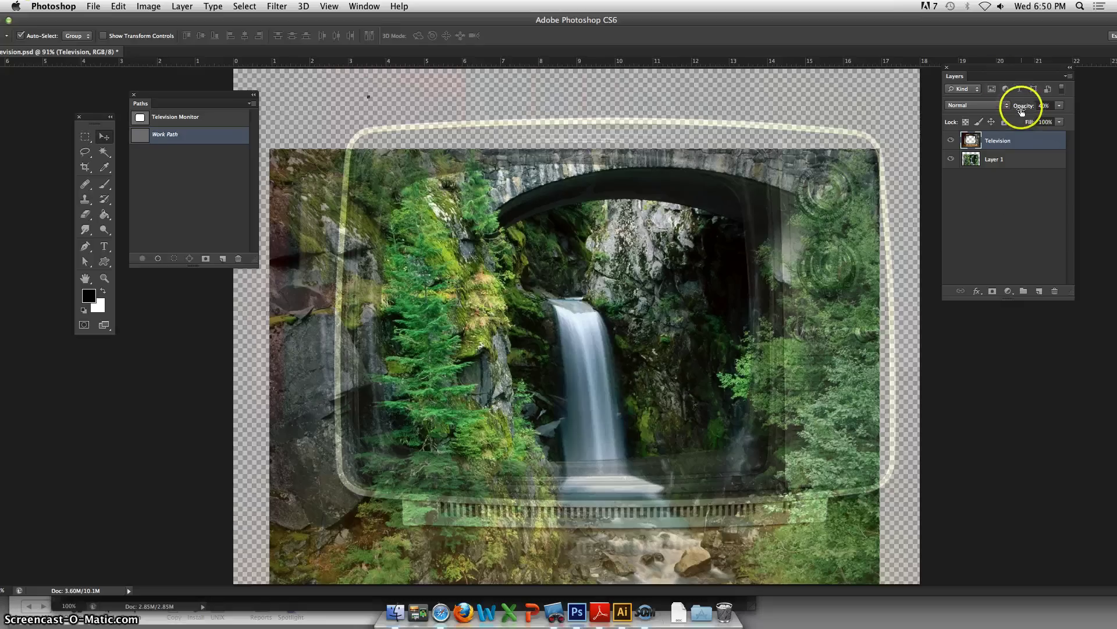
{"action": "mouse_move", "coordinate": [1021, 110]}
{"action": "left_mouse_down"}
{"action": "mouse_move", "coordinate": [1031, 109]}
{"action": "mouse_move", "coordinate": [1012, 109]}
{"action": "left_mouse_up"}
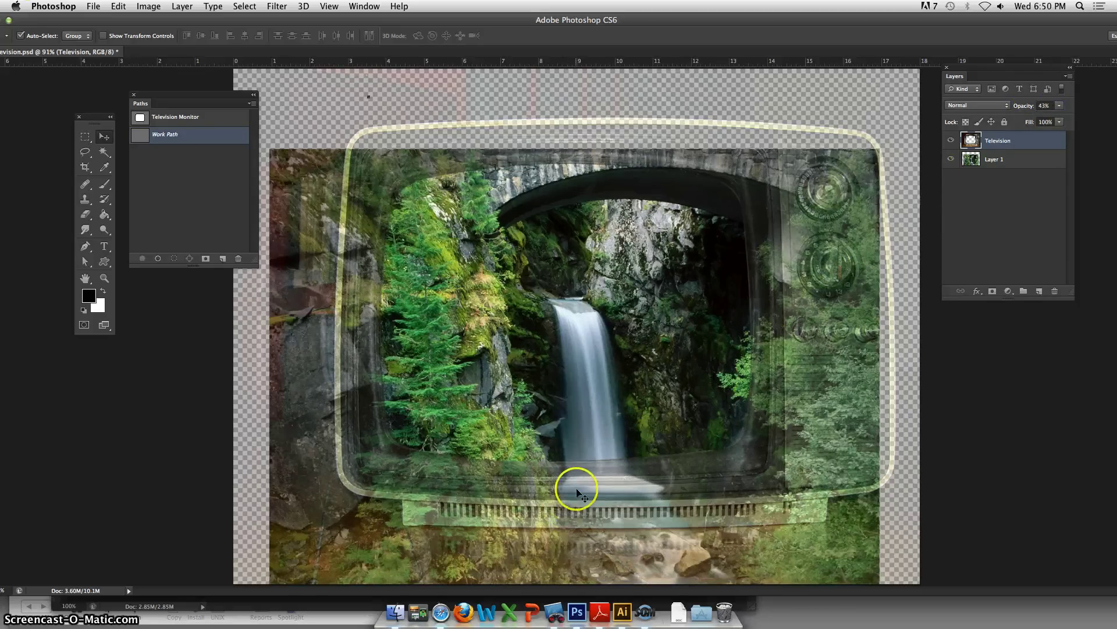
{"action": "left_click_drag", "start_coordinate": [1024, 110], "coordinate": [1015, 111]}
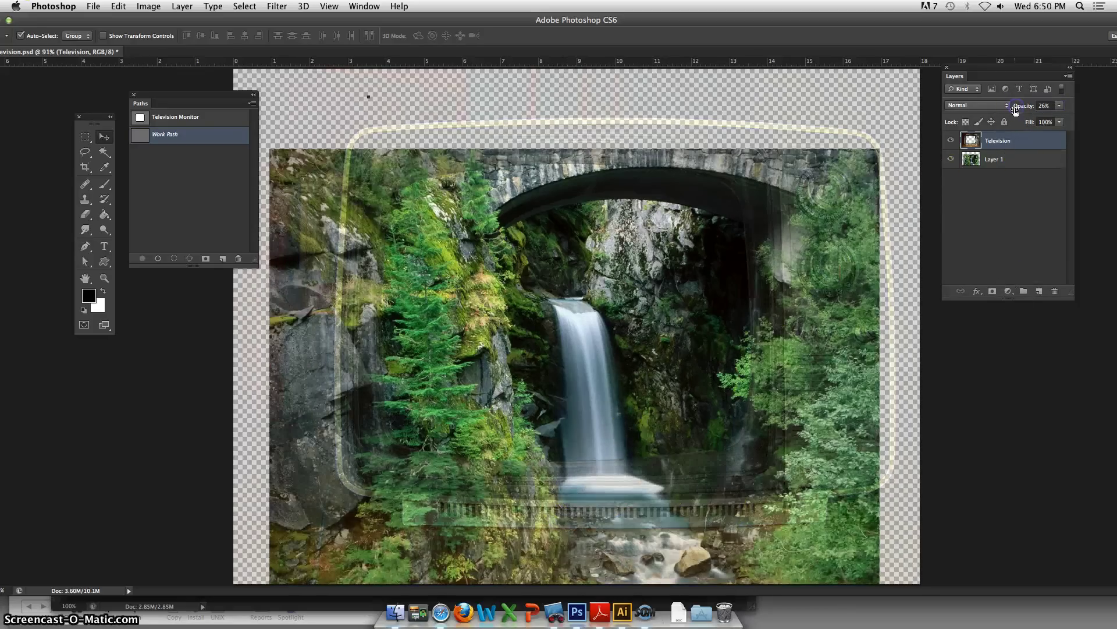
{"action": "left_click", "coordinate": [1007, 105]}
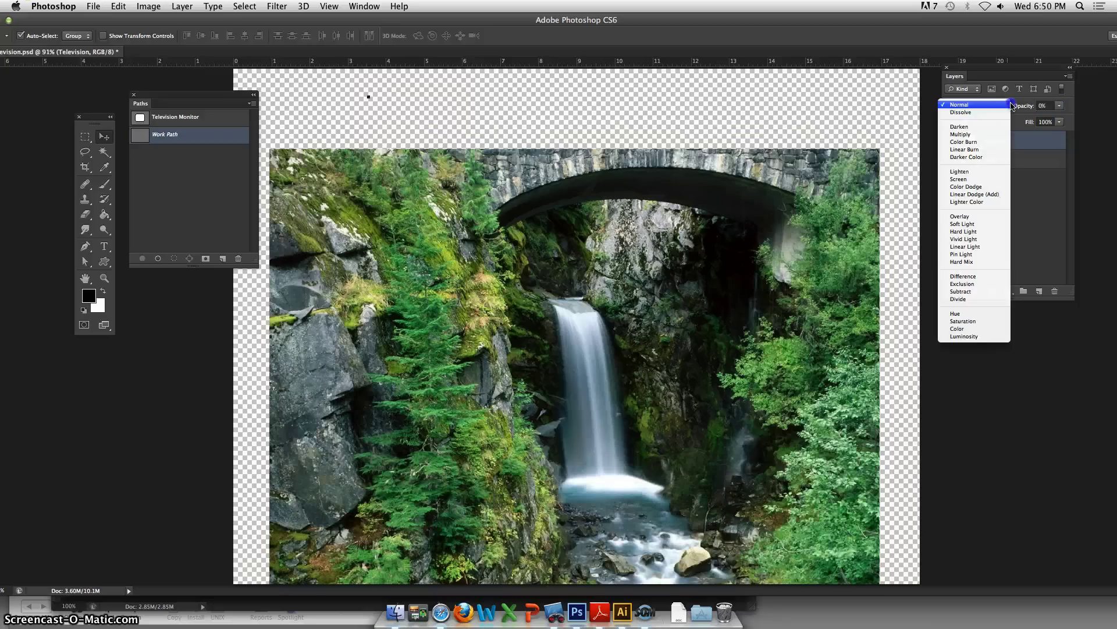
{"action": "left_click", "coordinate": [1023, 110]}
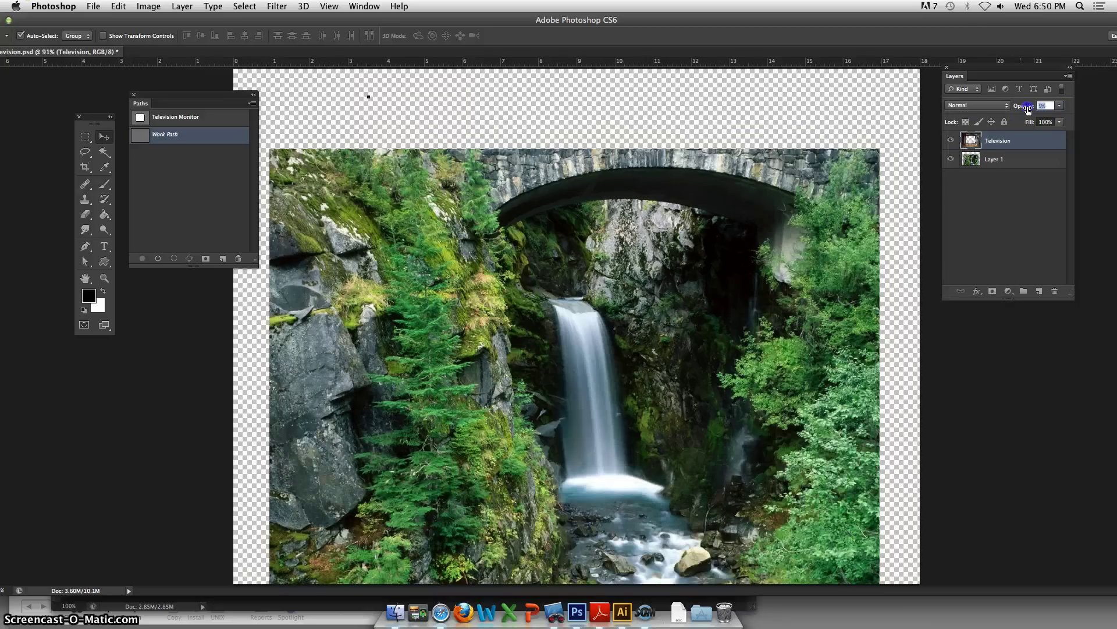
{"action": "left_click_drag", "start_coordinate": [1020, 110], "coordinate": [1026, 110]}
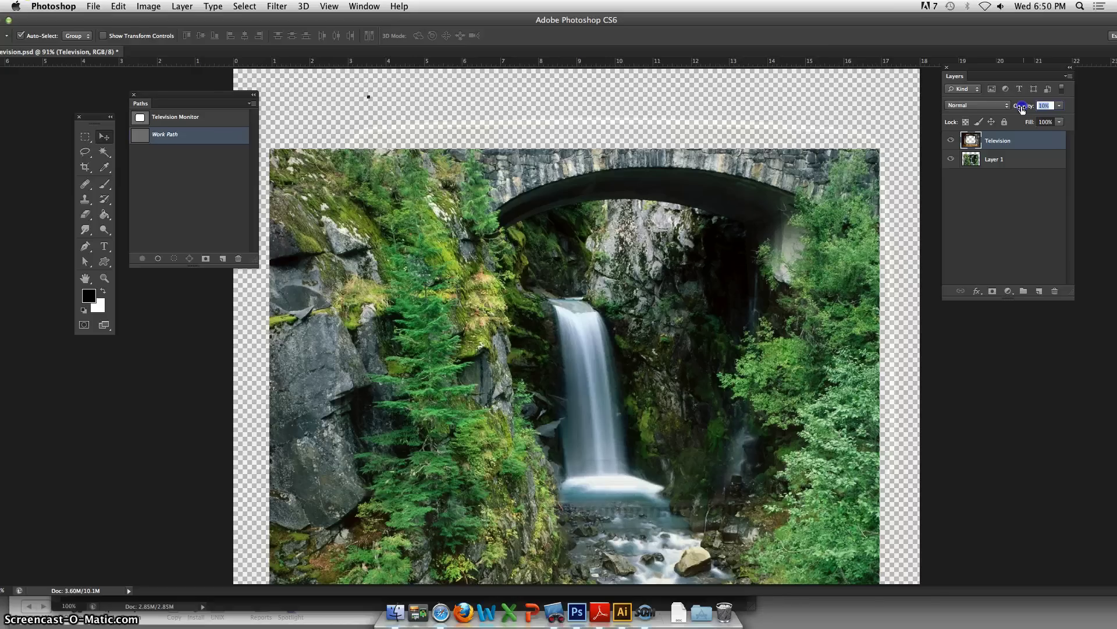
{"action": "left_click_drag", "start_coordinate": [1029, 110], "coordinate": [1029, 110]}
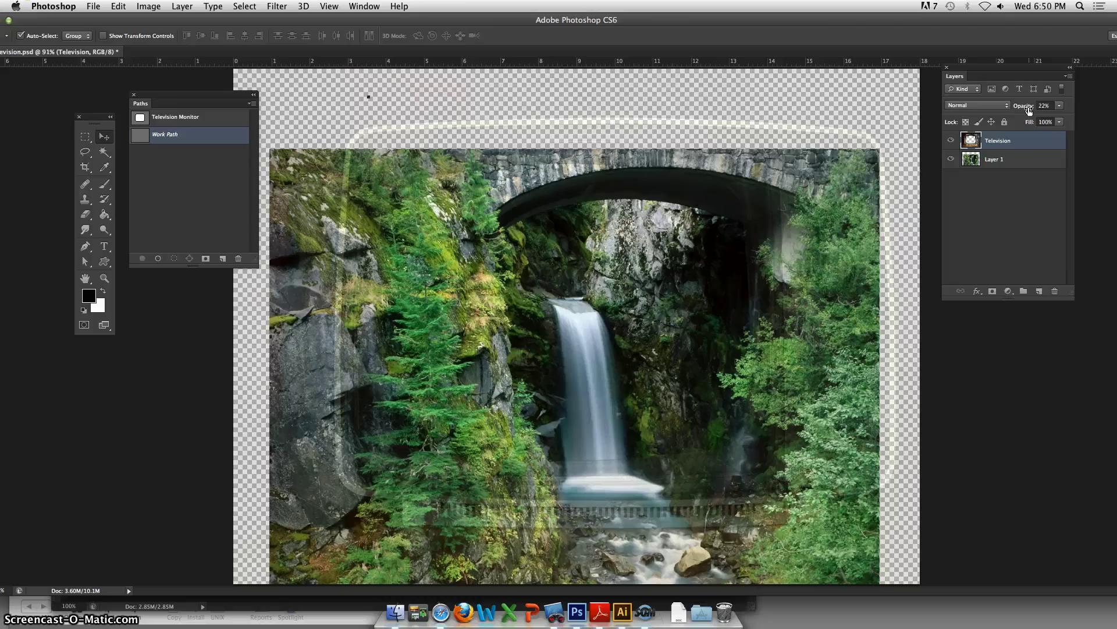
{"action": "left_click_drag", "start_coordinate": [1026, 109], "coordinate": [1114, 112]}
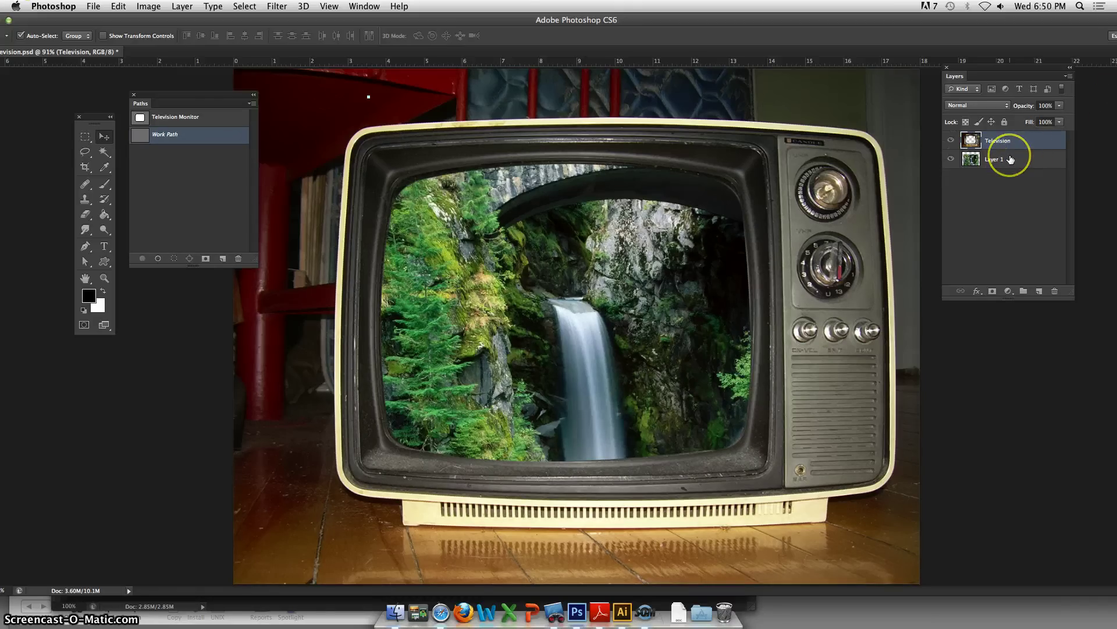
{"action": "left_click", "coordinate": [998, 142]}
{"action": "left_click", "coordinate": [154, 7]}
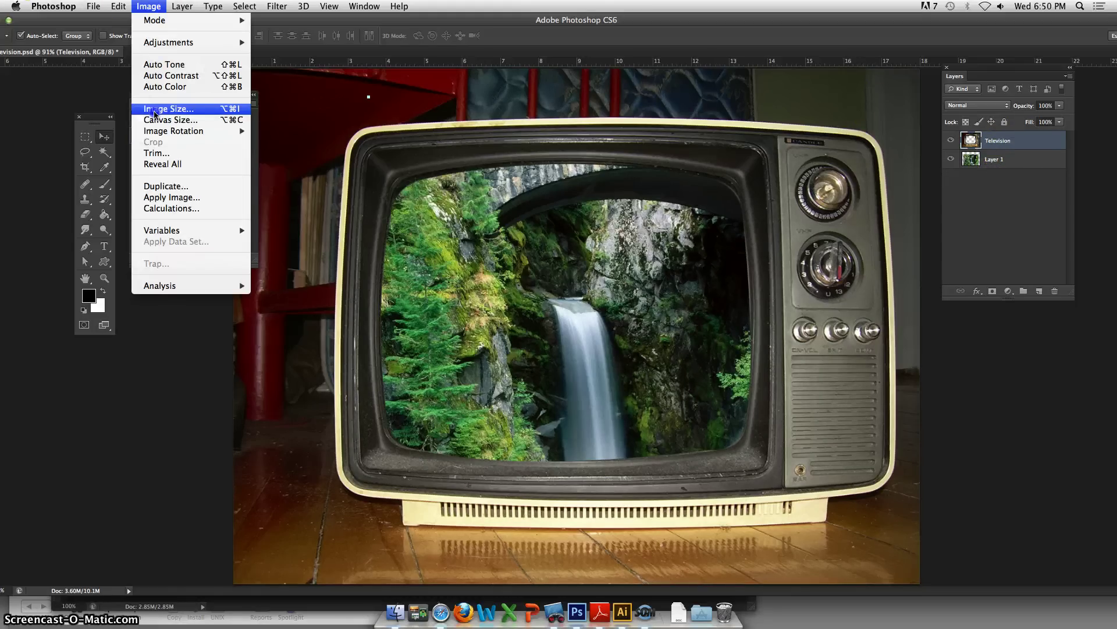
{"action": "left_click", "coordinate": [155, 109]}
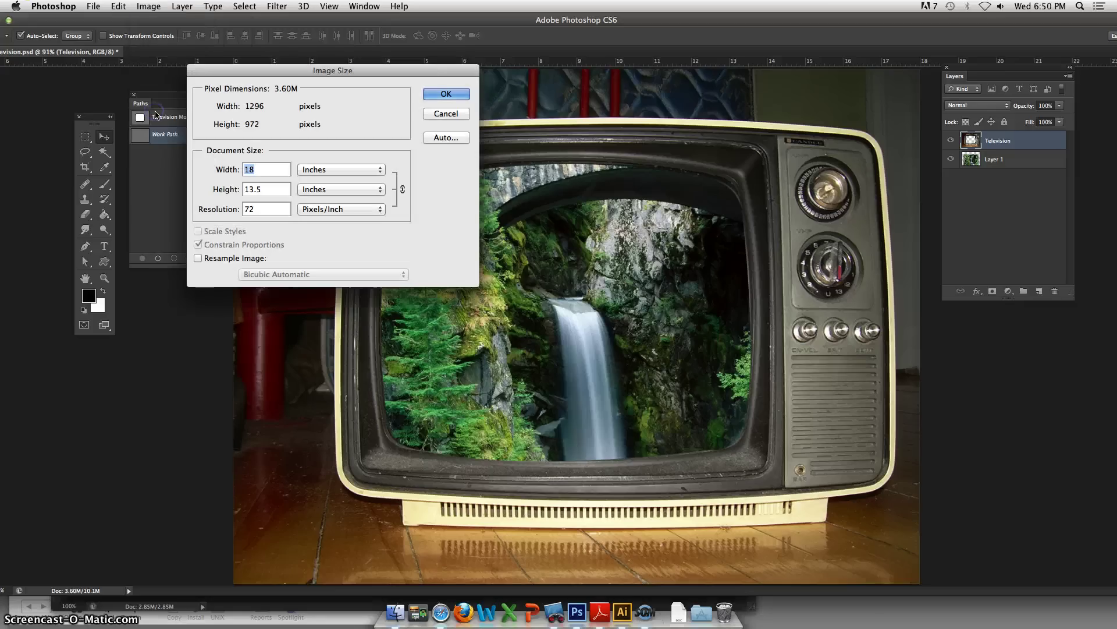
{"action": "left_click_drag", "start_coordinate": [239, 71], "coordinate": [123, 64]}
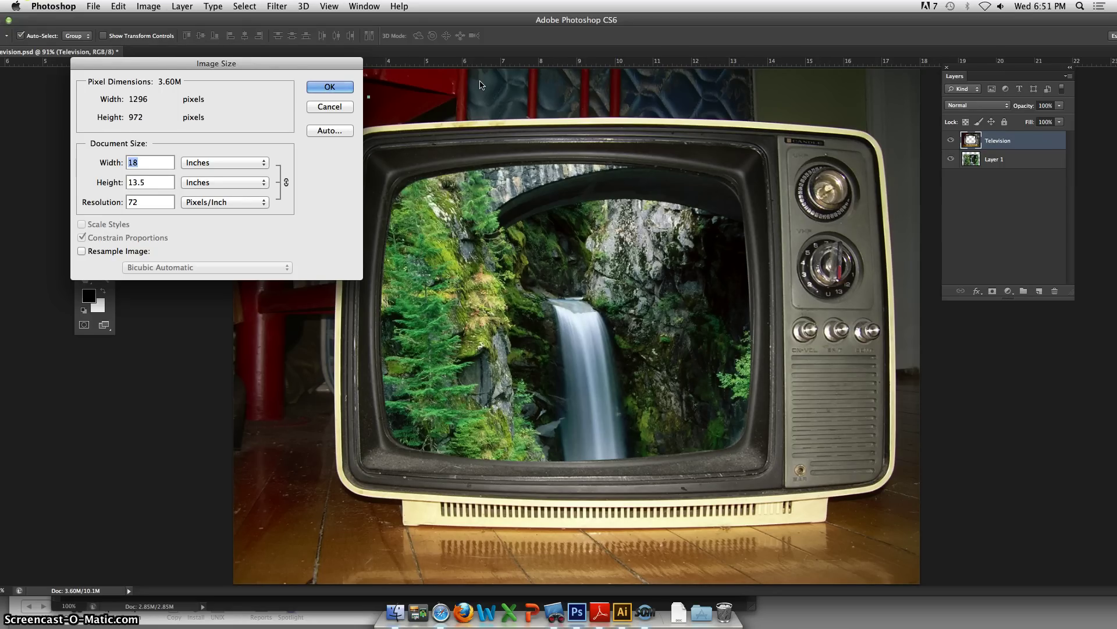
{"action": "left_click", "coordinate": [315, 88]}
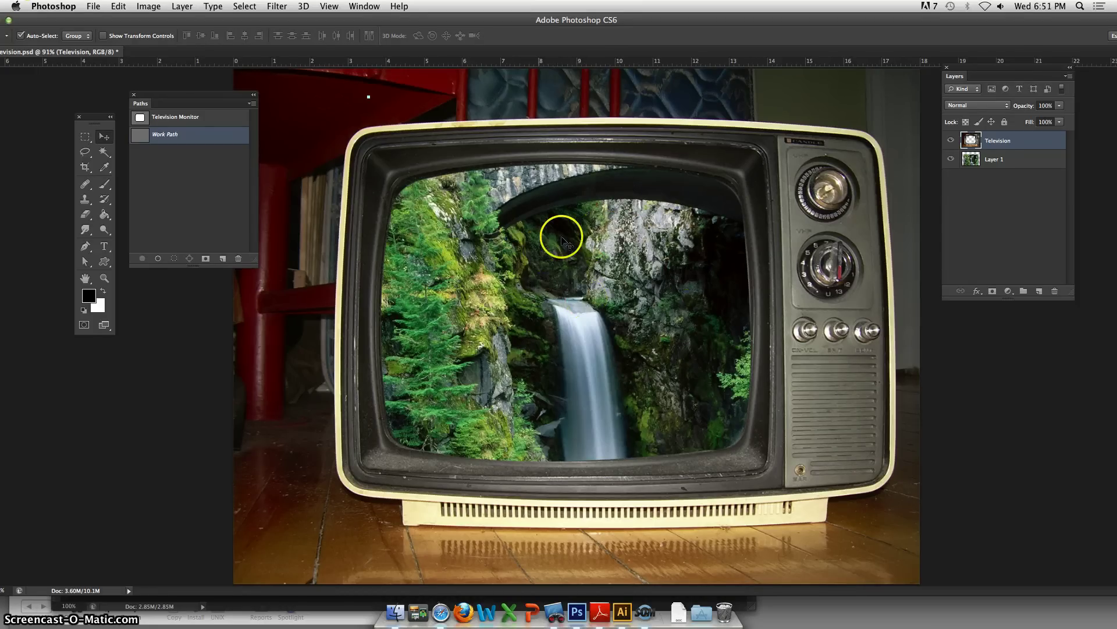
Rename Layer 1 to 'Waterfall'
{"action": "left_click", "coordinate": [996, 161]}
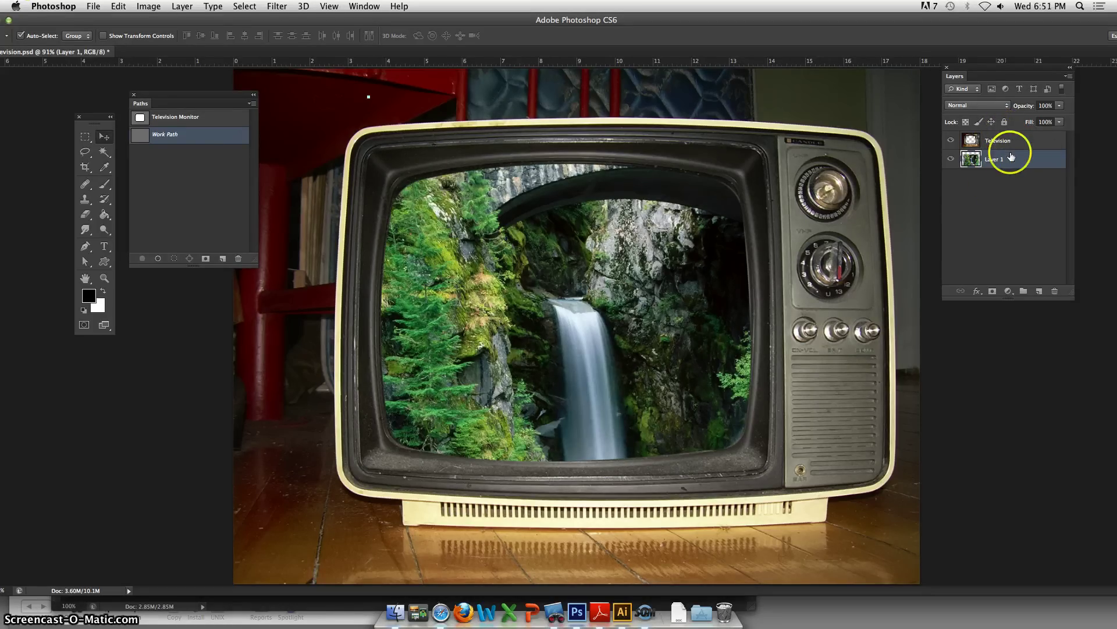
{"action": "left_click", "coordinate": [1027, 159]}
{"action": "double_click", "coordinate": [993, 159]}
{"action": "left_click", "coordinate": [1042, 160]}
Duplicate the Waterfall layer and move Waterfall copy above the Television layer
{"action": "left_click_drag", "start_coordinate": [1039, 162], "coordinate": [1039, 291]}
{"action": "left_click", "coordinate": [1013, 160]}
{"action": "left_click_drag", "start_coordinate": [1013, 161], "coordinate": [1003, 135]}
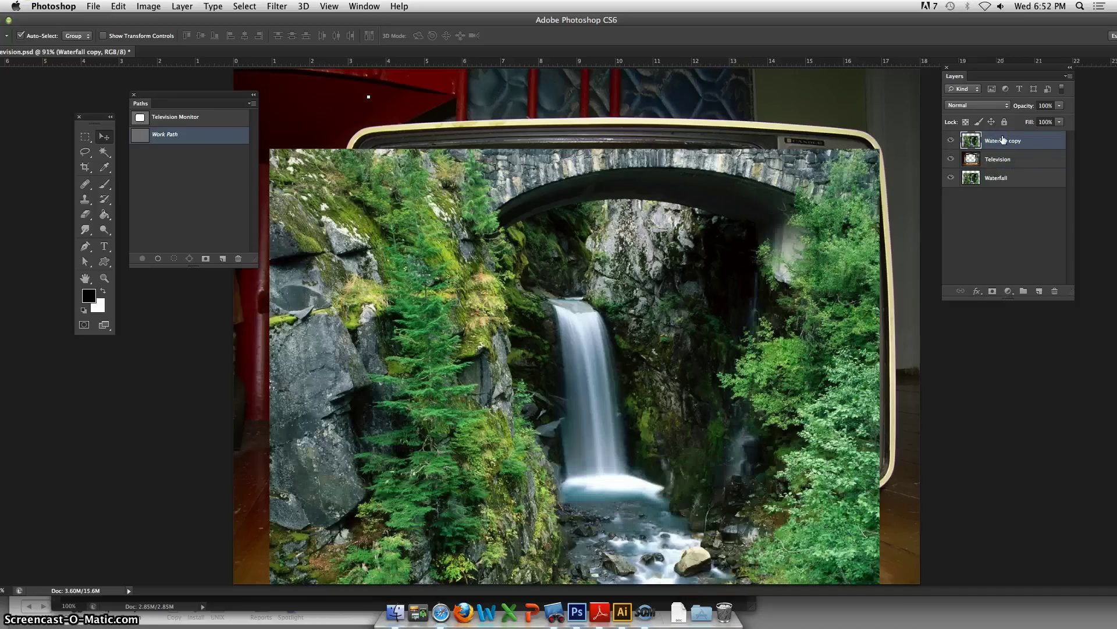
{"action": "left_click", "coordinate": [951, 141]}
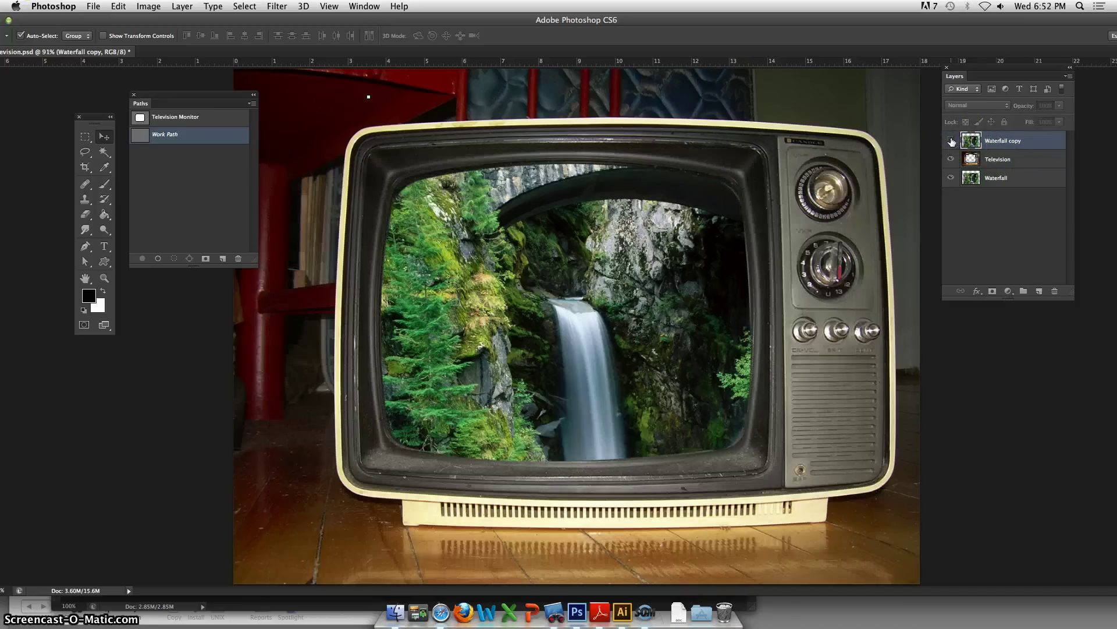
{"action": "left_click", "coordinate": [951, 141]}
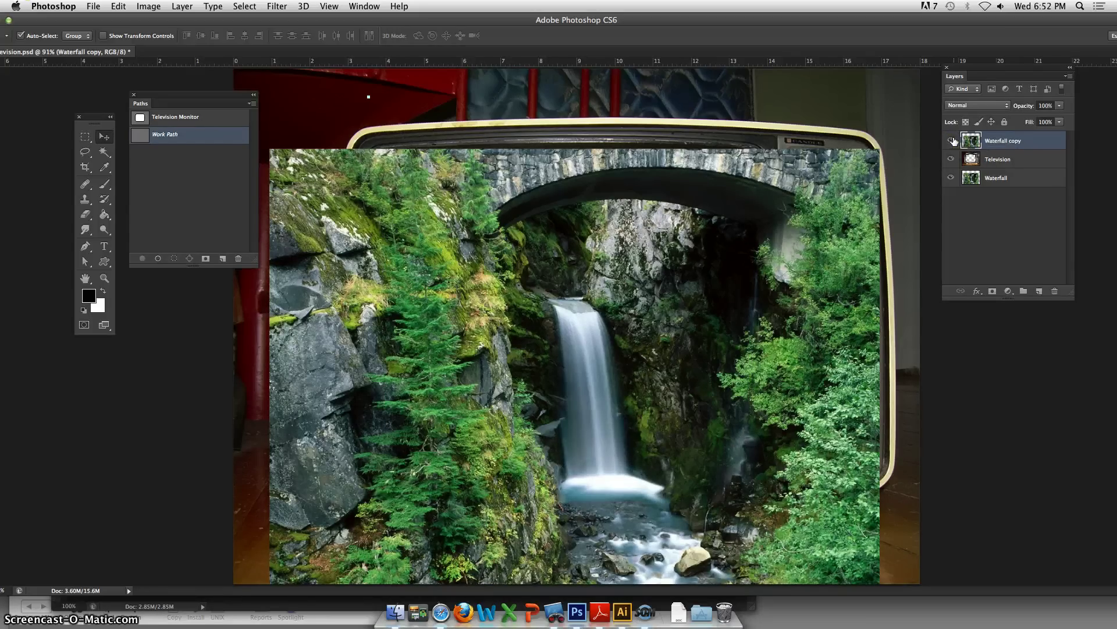
Lock the position of Waterfall copy and apply Lock All to the Waterfall layer
{"action": "left_click", "coordinate": [992, 121]}
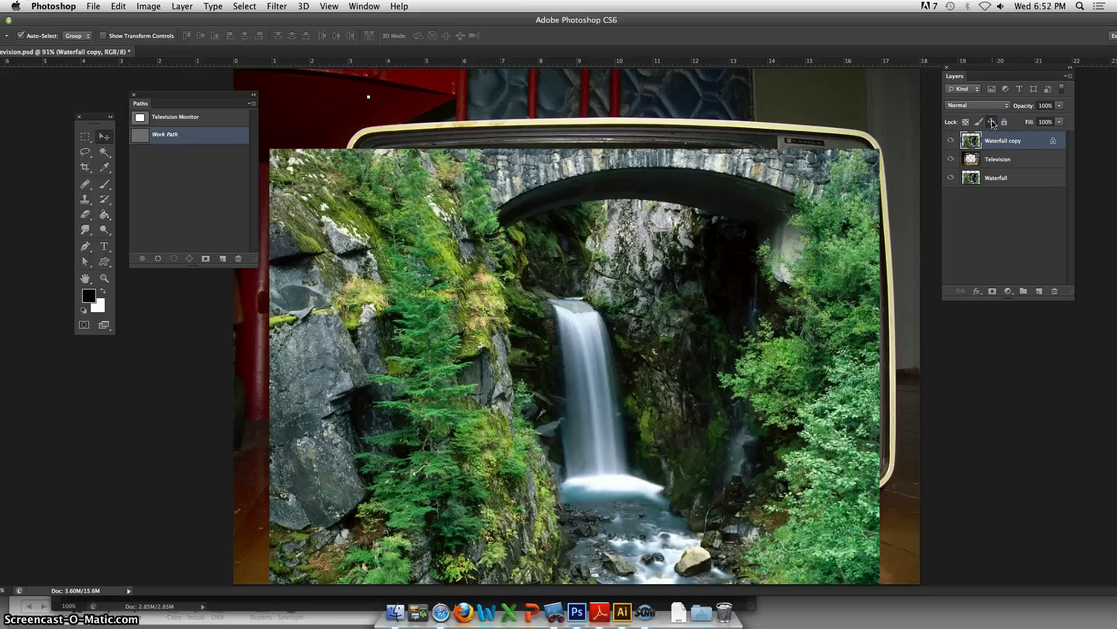
{"action": "left_click", "coordinate": [1010, 178]}
{"action": "left_click", "coordinate": [1005, 121]}
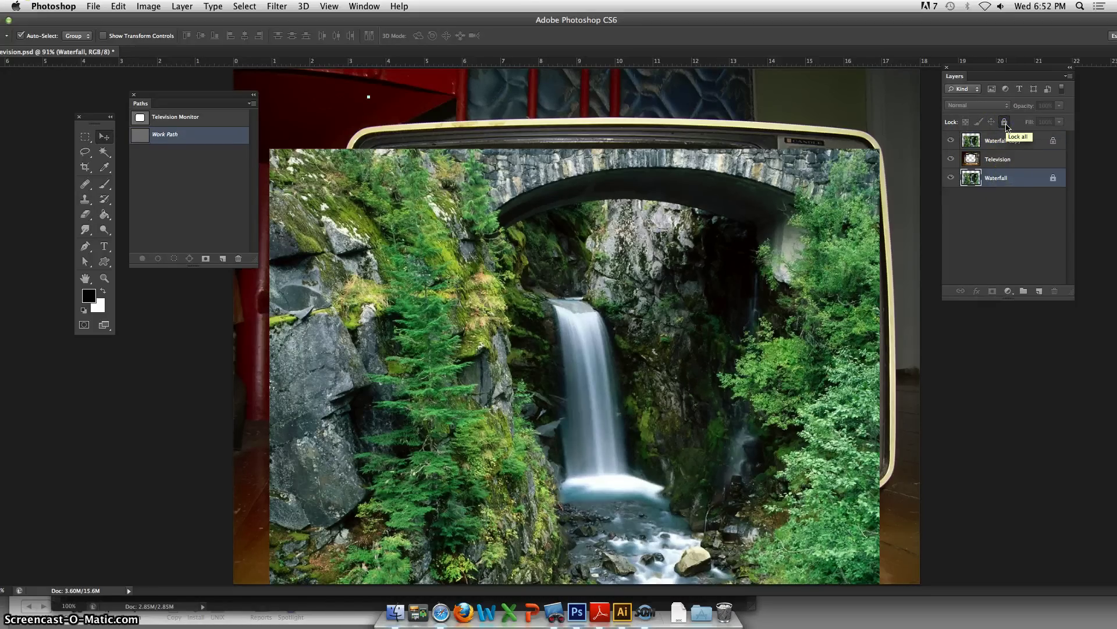
{"action": "left_click", "coordinate": [1031, 142]}
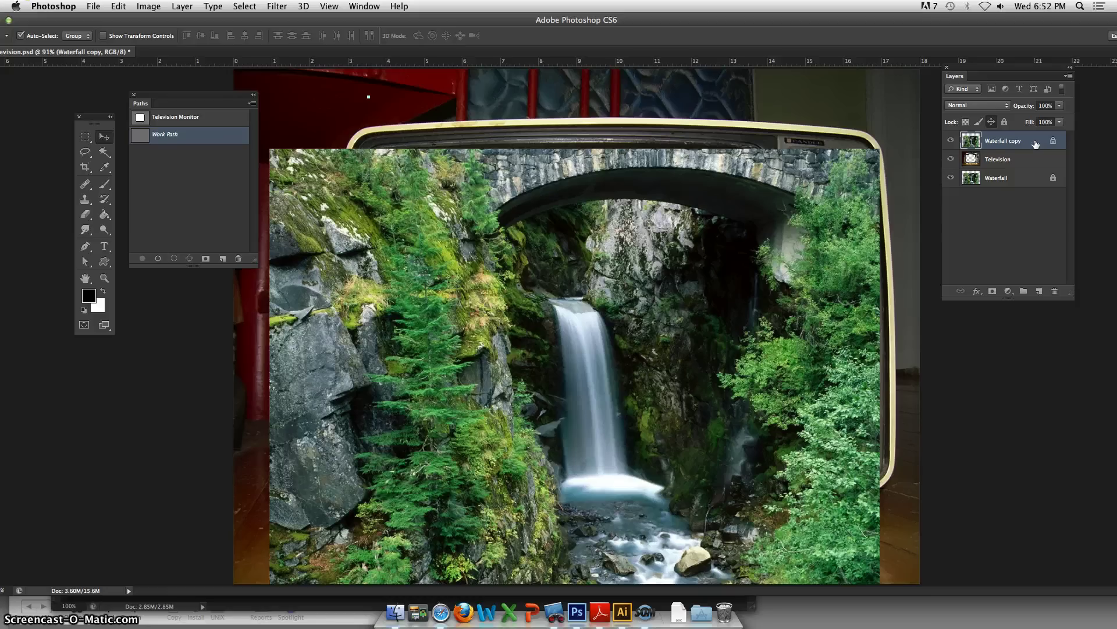
Zoom out with View > Zoom Out to see the whole composite
{"action": "left_click", "coordinate": [329, 6]}
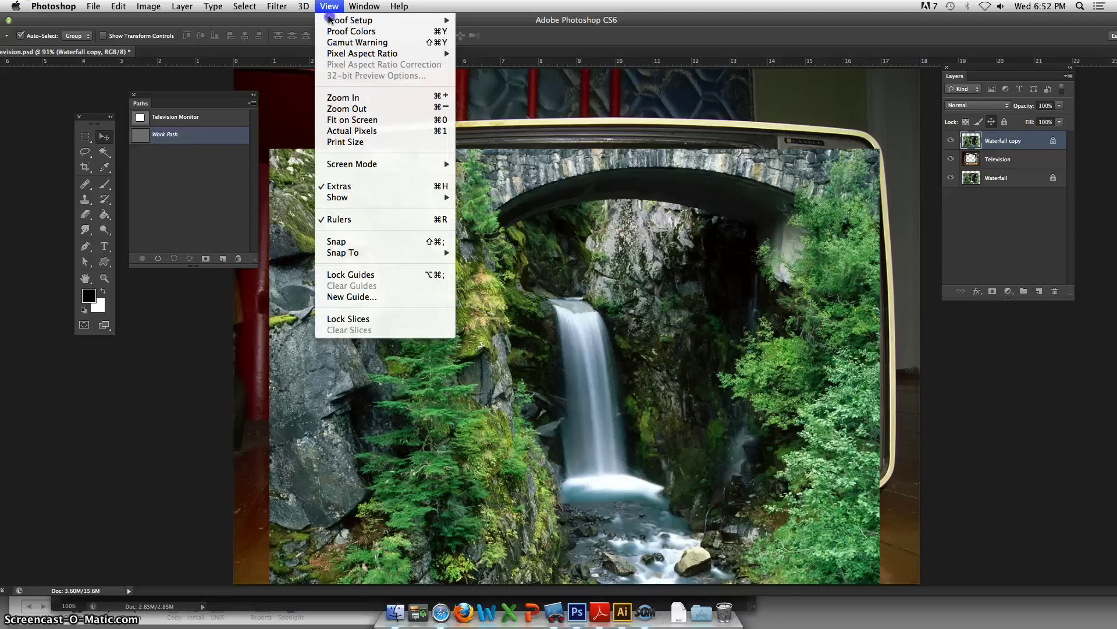
{"action": "left_click", "coordinate": [347, 109]}
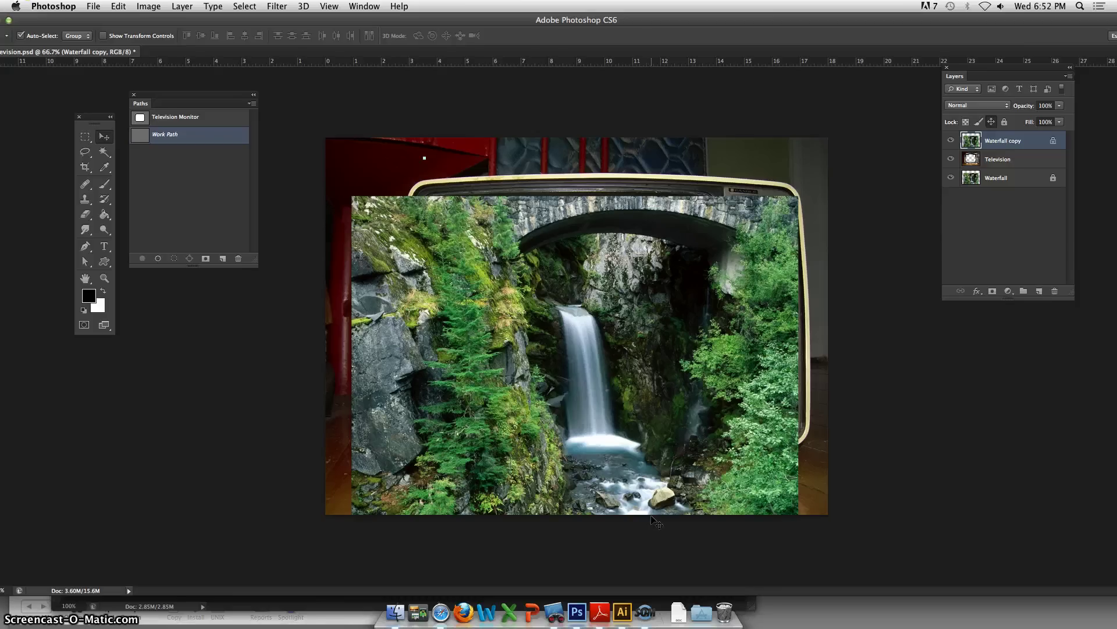
{"action": "mouse_move", "coordinate": [652, 517]}
{"action": "left_mouse_down"}
{"action": "mouse_move", "coordinate": [660, 512]}
{"action": "mouse_move", "coordinate": [636, 445]}
{"action": "mouse_move", "coordinate": [574, 443]}
{"action": "left_mouse_up"}
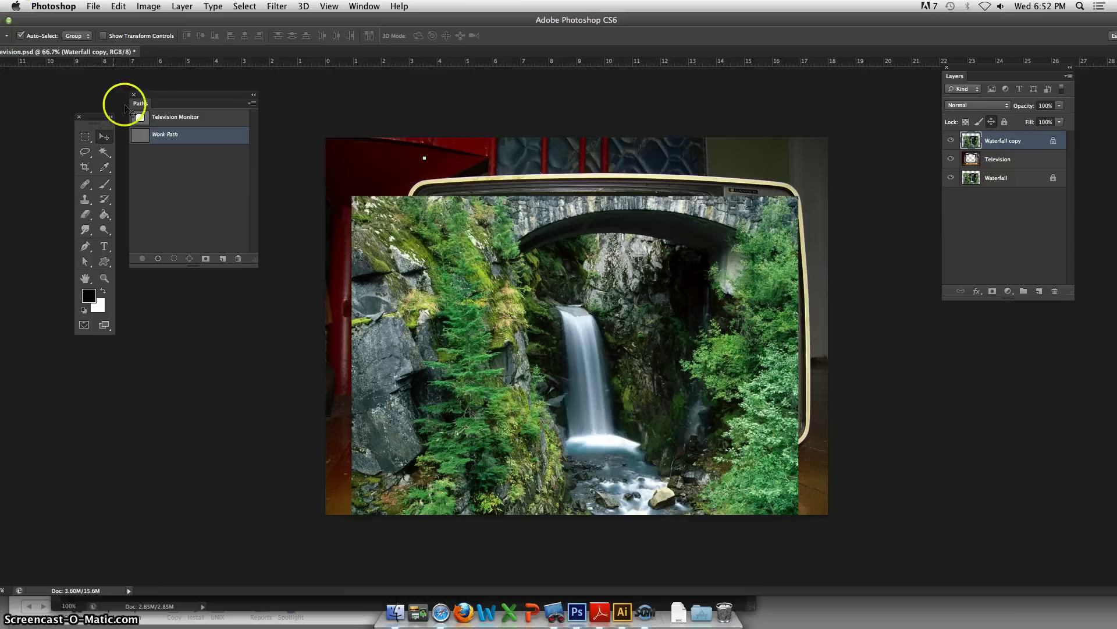
Move the Paths and Tools panels clear of the image and select the Lasso tool
{"action": "left_click", "coordinate": [145, 97]}
{"action": "left_click_drag", "start_coordinate": [145, 97], "coordinate": [86, 362]}
{"action": "left_click_drag", "start_coordinate": [100, 116], "coordinate": [265, 101]}
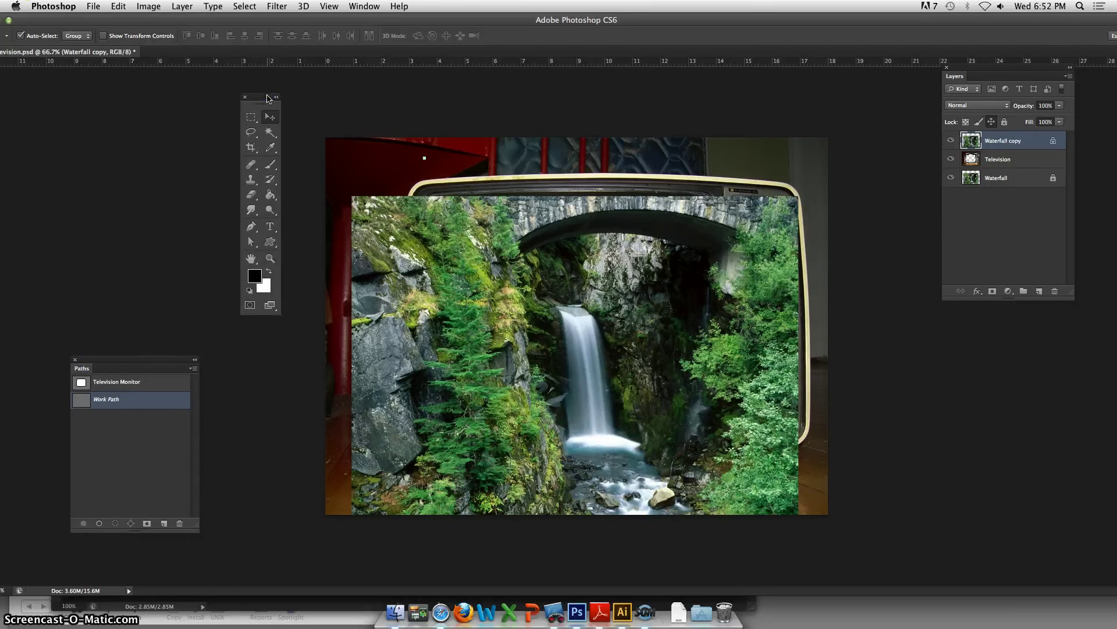
{"action": "left_click_drag", "start_coordinate": [268, 98], "coordinate": [287, 87]}
{"action": "left_click", "coordinate": [271, 123]}
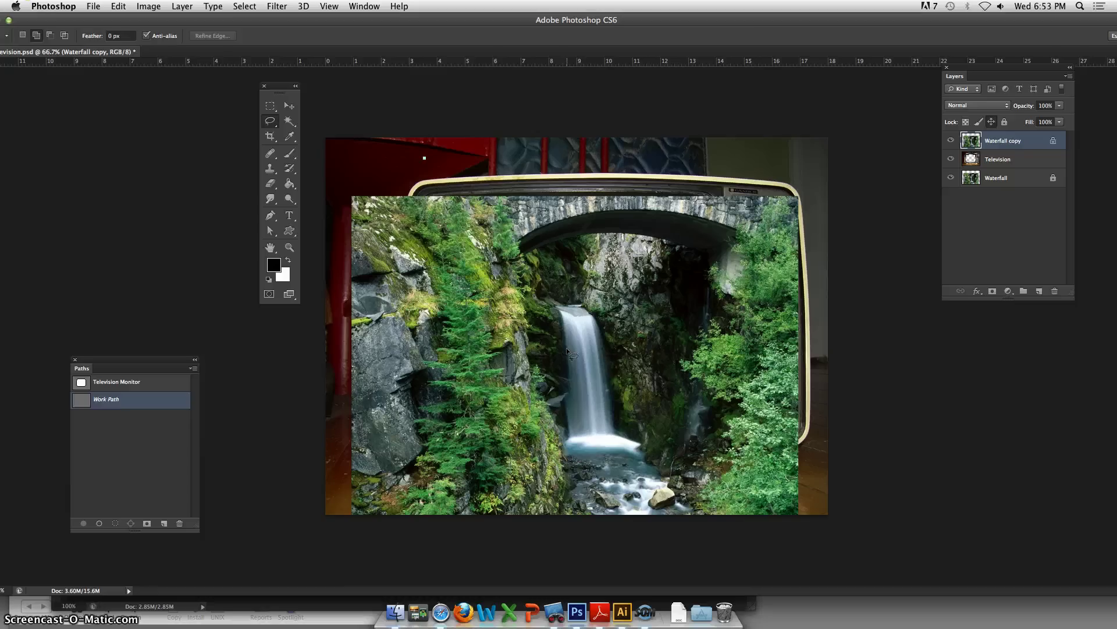
Lasso-trace the falling water and its pool on the Waterfall copy layer
{"action": "left_click", "coordinate": [325, 237]}
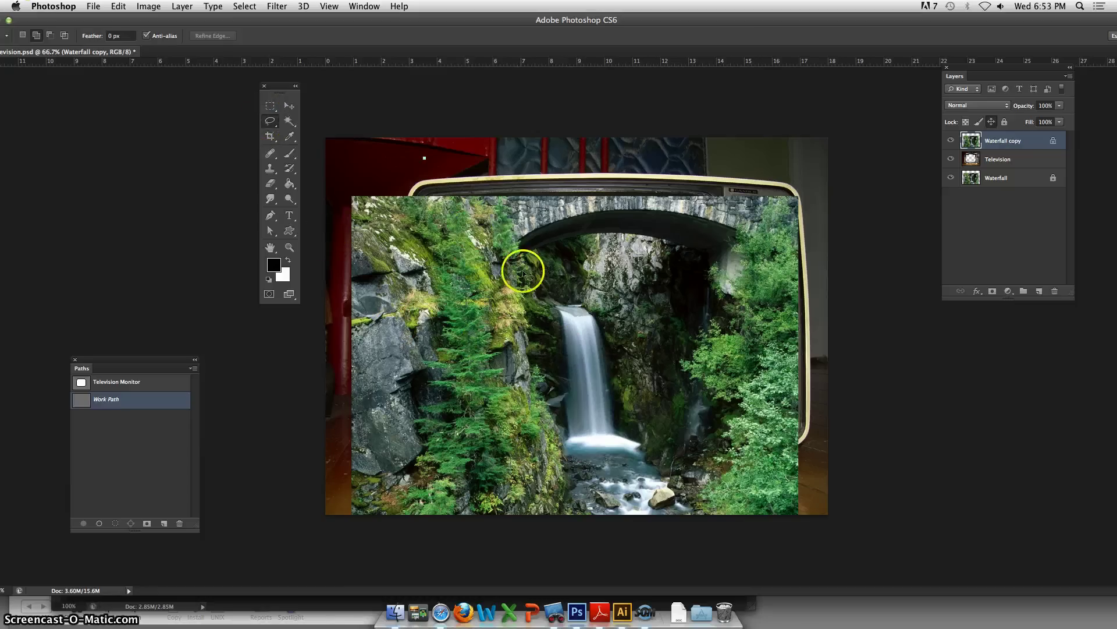
{"action": "left_click", "coordinate": [555, 305]}
{"action": "left_click_drag", "start_coordinate": [560, 305], "coordinate": [571, 305]}
{"action": "mouse_move", "coordinate": [606, 345]}
{"action": "left_mouse_down"}
{"action": "mouse_move", "coordinate": [616, 431]}
{"action": "mouse_move", "coordinate": [692, 507]}
{"action": "mouse_move", "coordinate": [684, 518]}
{"action": "mouse_move", "coordinate": [580, 522]}
{"action": "mouse_move", "coordinate": [565, 501]}
{"action": "mouse_move", "coordinate": [554, 306]}
{"action": "left_mouse_up"}
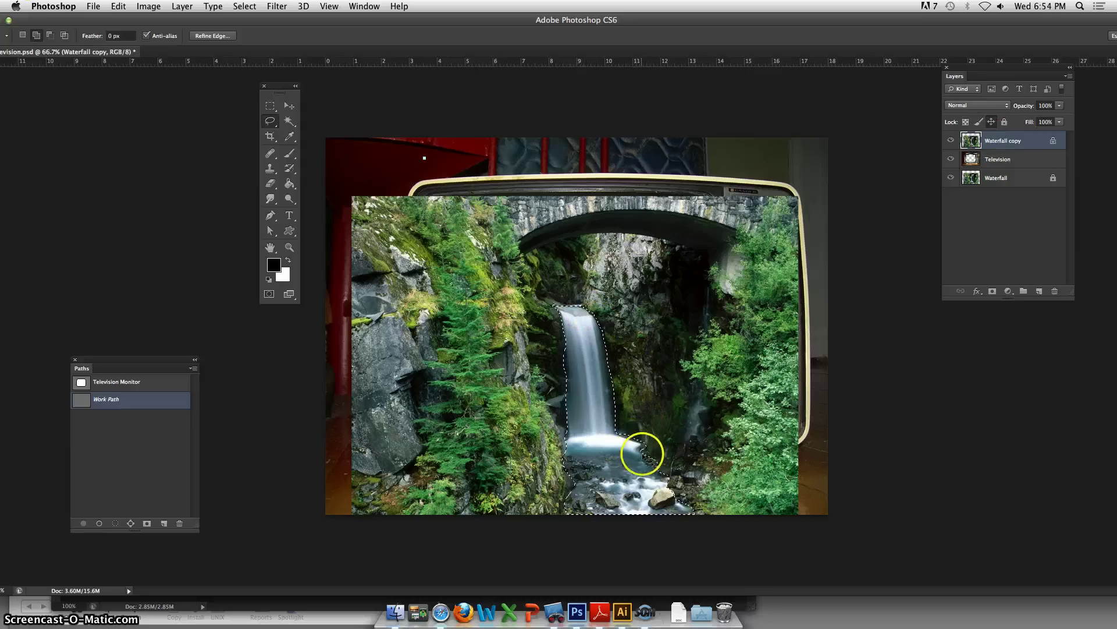
{"action": "left_click", "coordinate": [243, 7]}
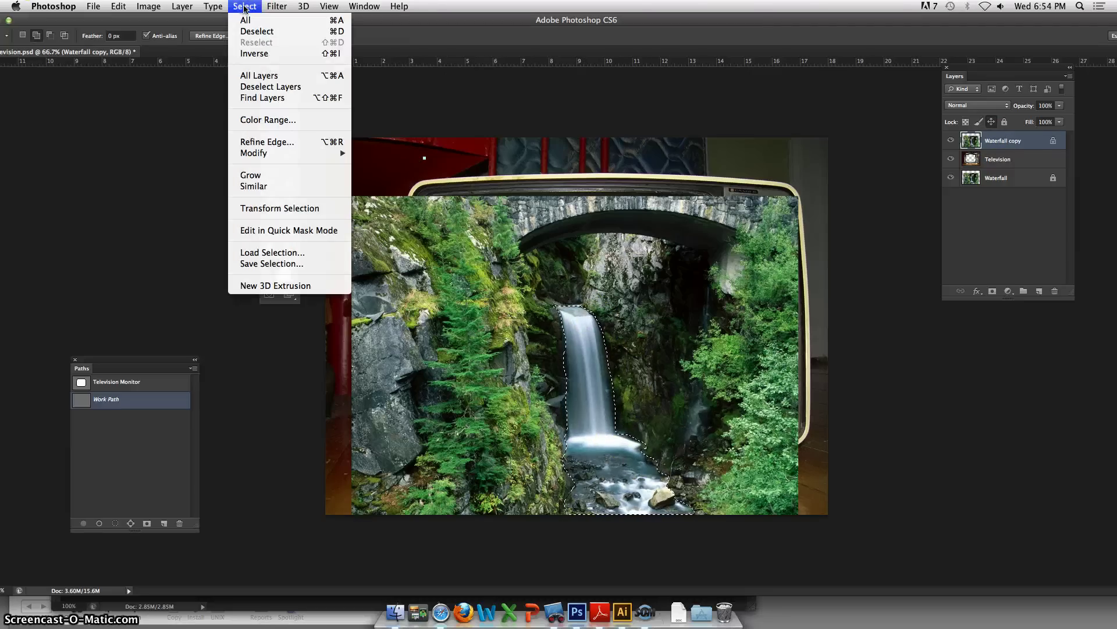
Open Refine Edge for the waterfall selection and switch its preview between On Black and On White, ending On White
{"action": "left_click", "coordinate": [279, 143]}
{"action": "left_click_drag", "start_coordinate": [294, 76], "coordinate": [269, 75]}
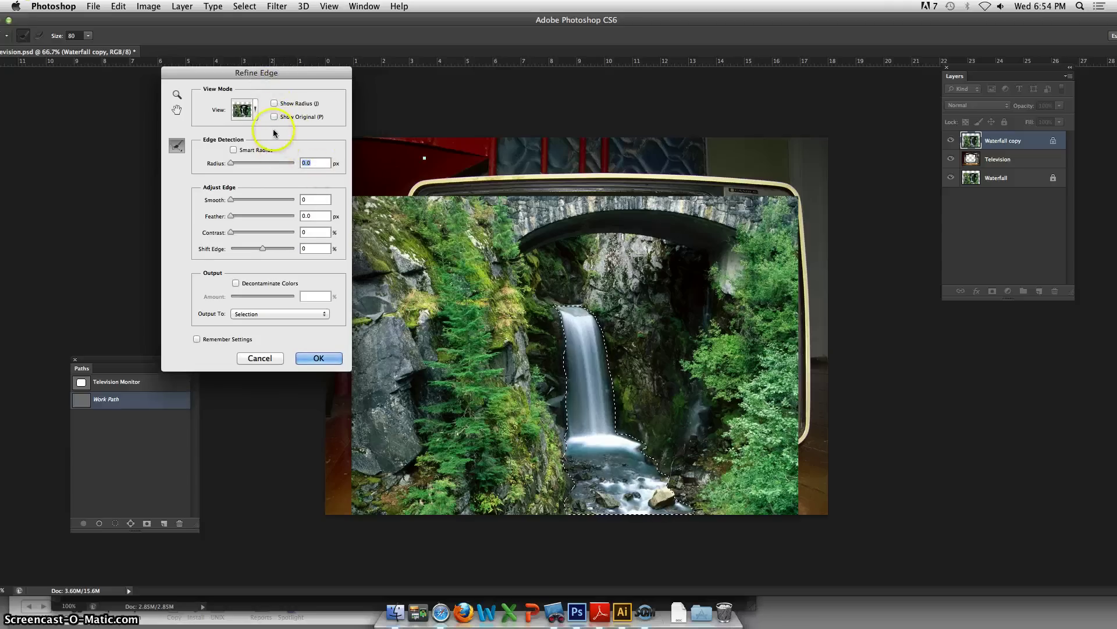
{"action": "left_click", "coordinate": [255, 110]}
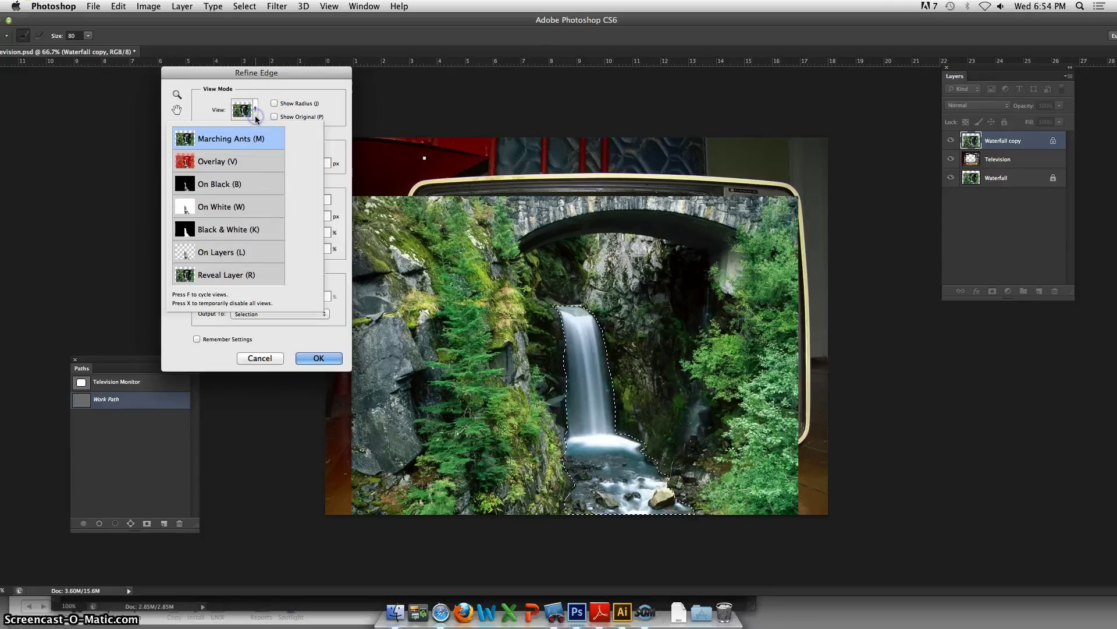
{"action": "left_click", "coordinate": [230, 185]}
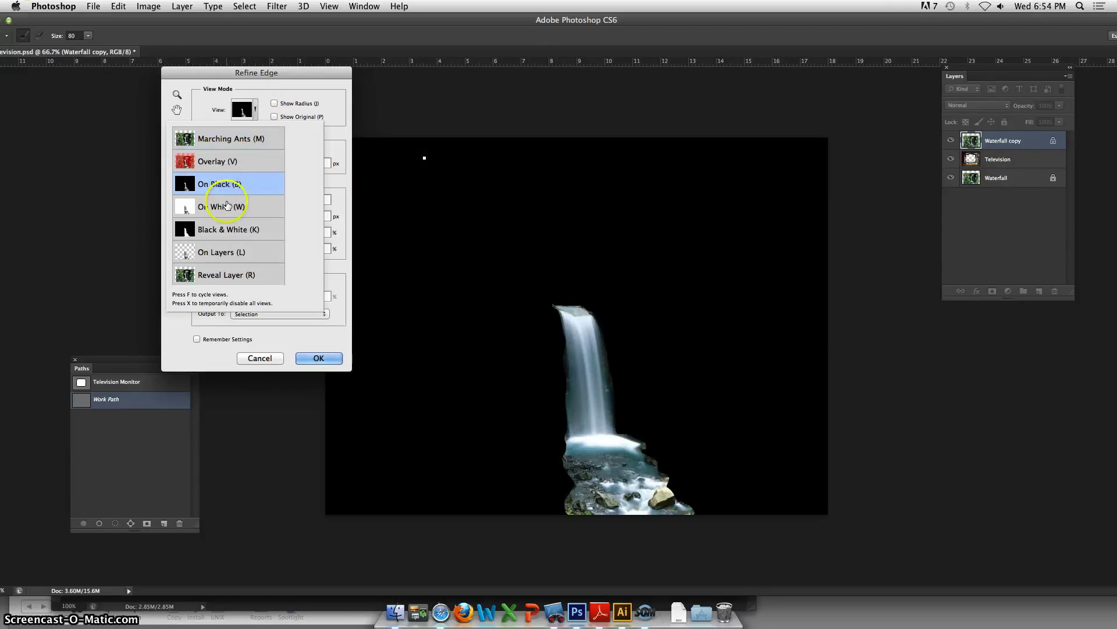
{"action": "left_click", "coordinate": [225, 206]}
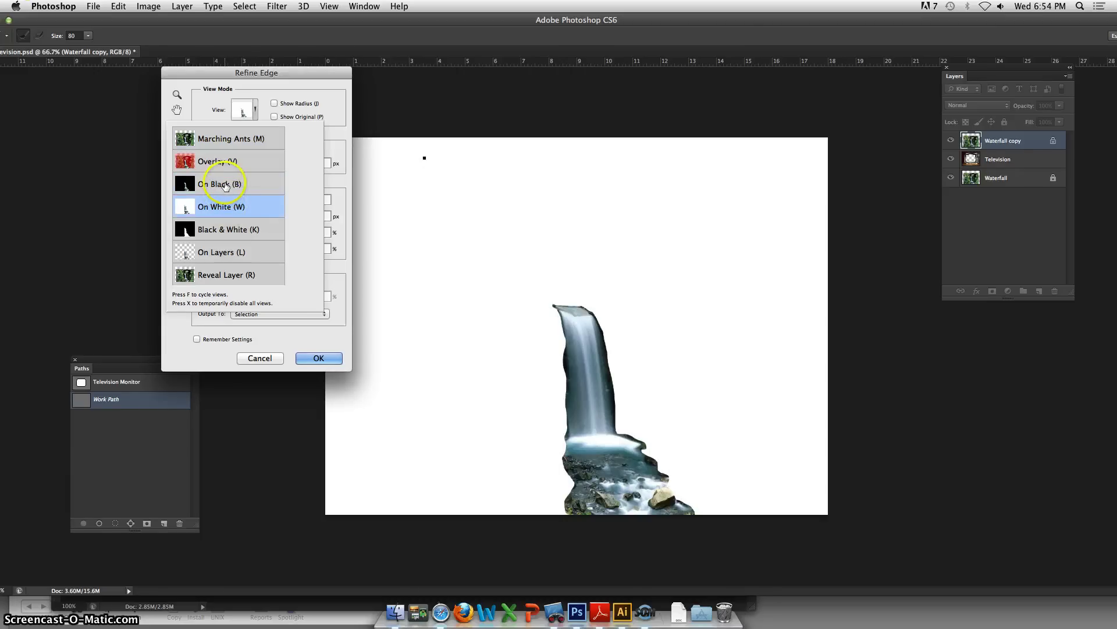
{"action": "left_click", "coordinate": [226, 185]}
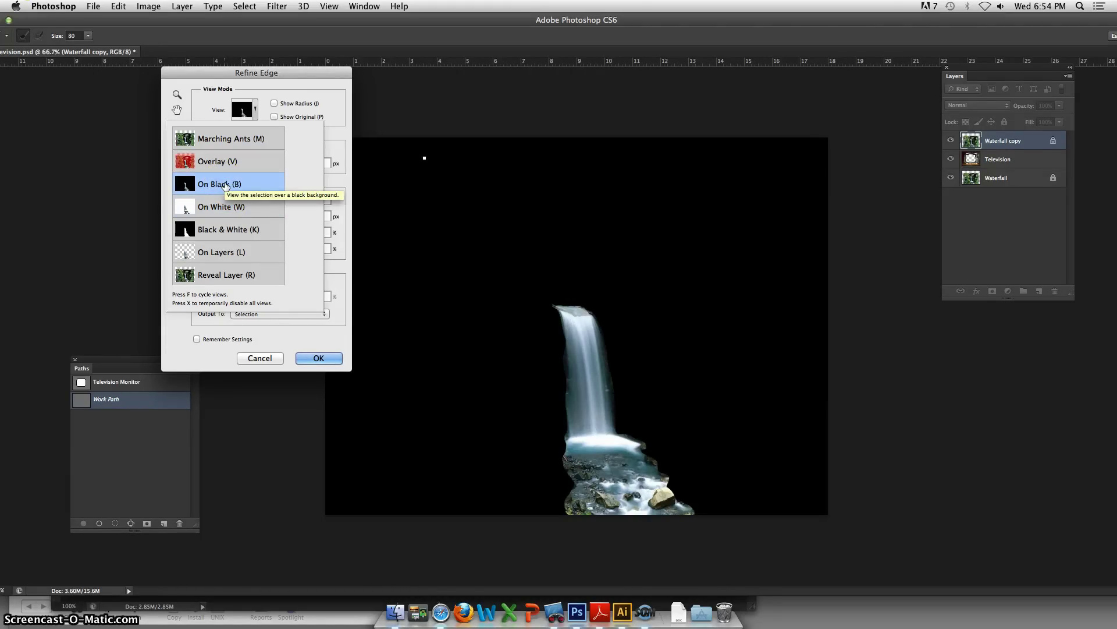
{"action": "left_click", "coordinate": [225, 206]}
{"action": "left_click", "coordinate": [206, 105]}
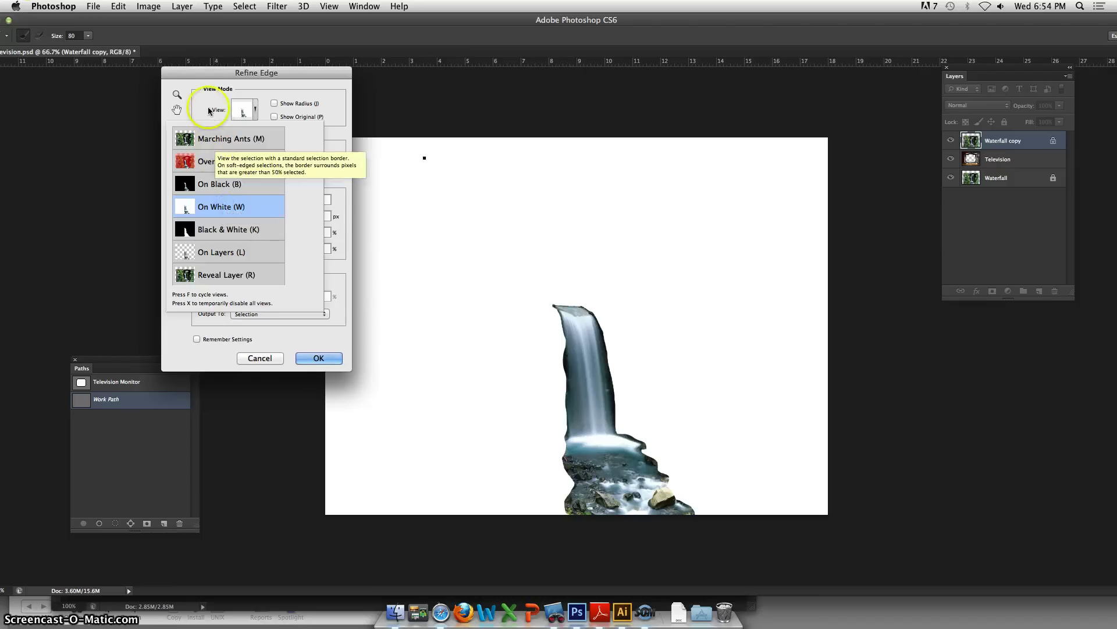
{"action": "left_click", "coordinate": [205, 100]}
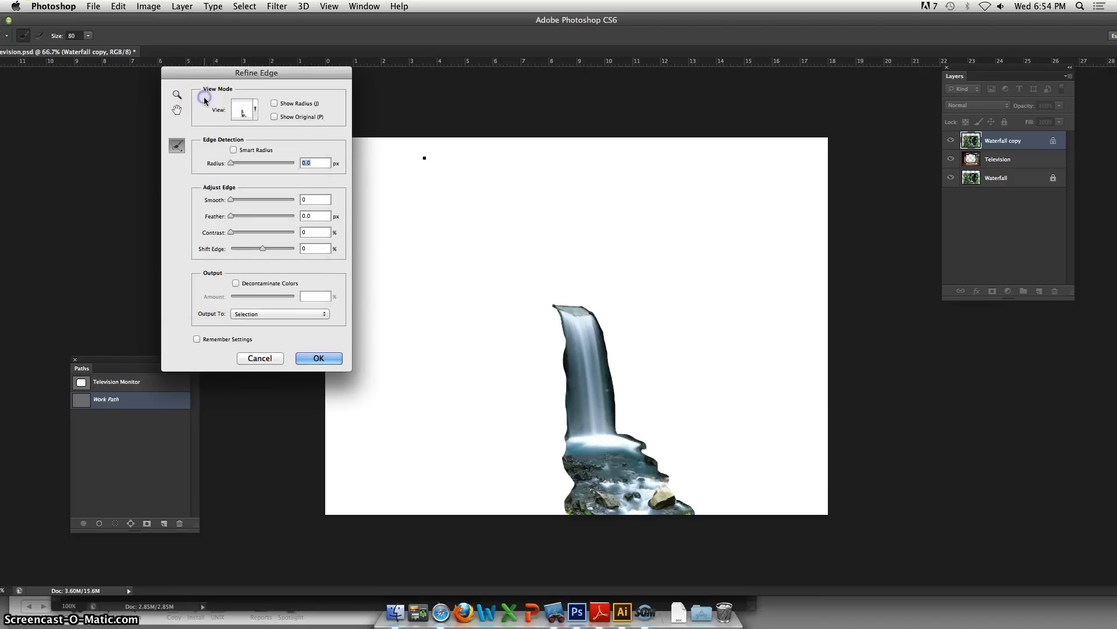